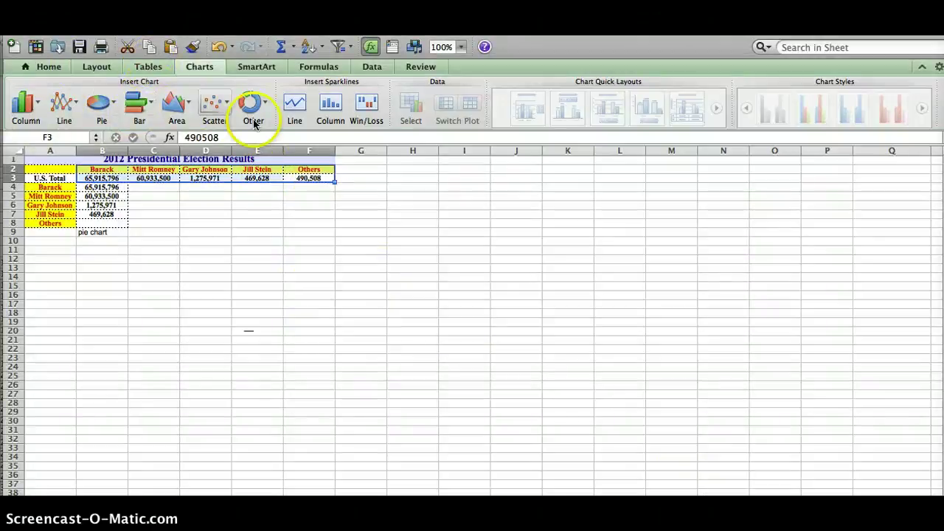
# Insert a 3-D Pie chart of the candidates' U.S. total votes and enlarge it to span about columns F to O, rows 9 to 35
pyautogui.click(101, 103)
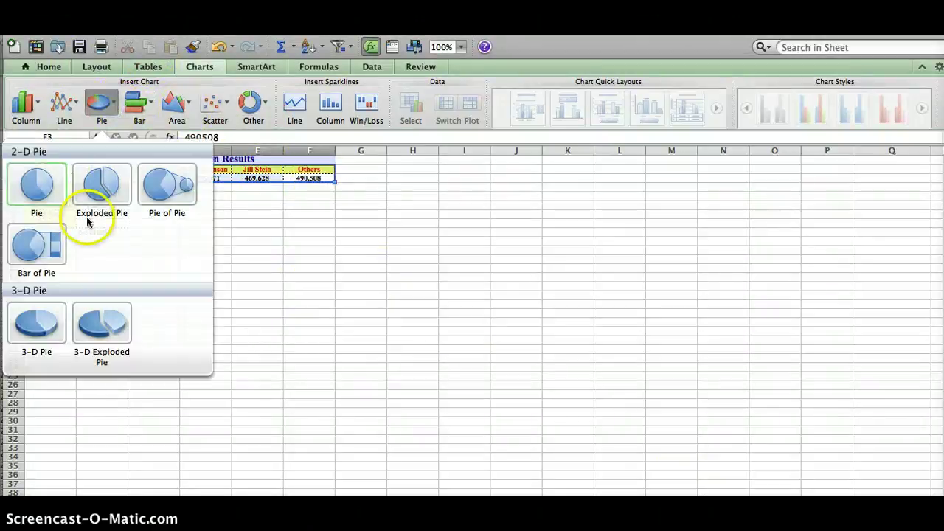
pyautogui.click(37, 318)
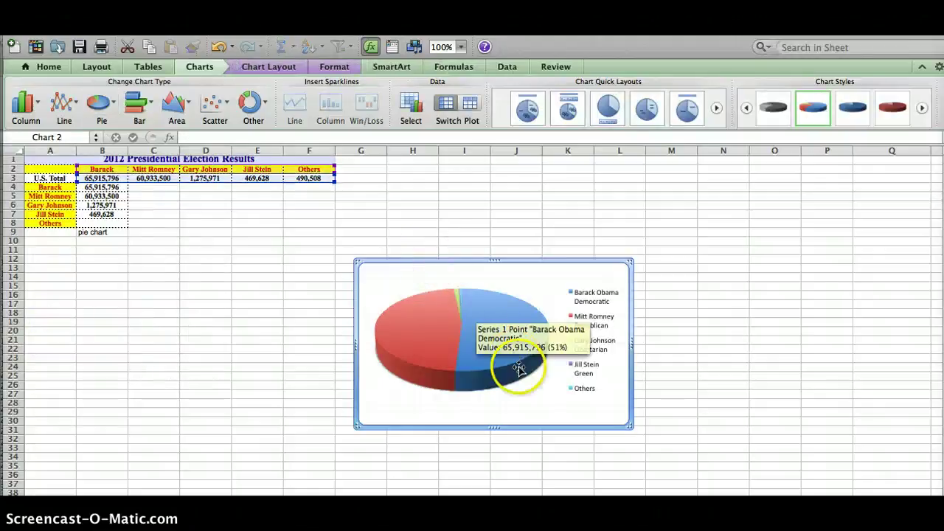
pyautogui.moveTo(624, 421); pyautogui.dragTo(770, 455)
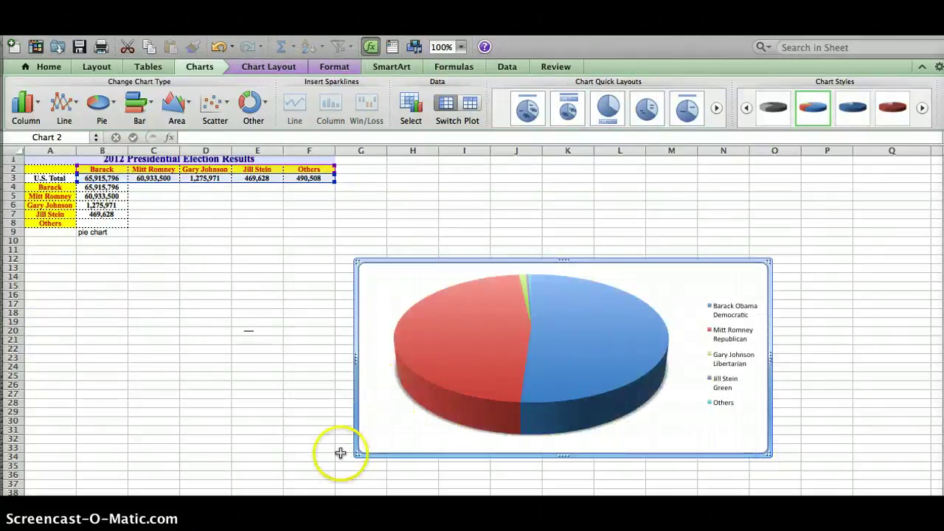
pyautogui.moveTo(362, 453); pyautogui.dragTo(291, 493)
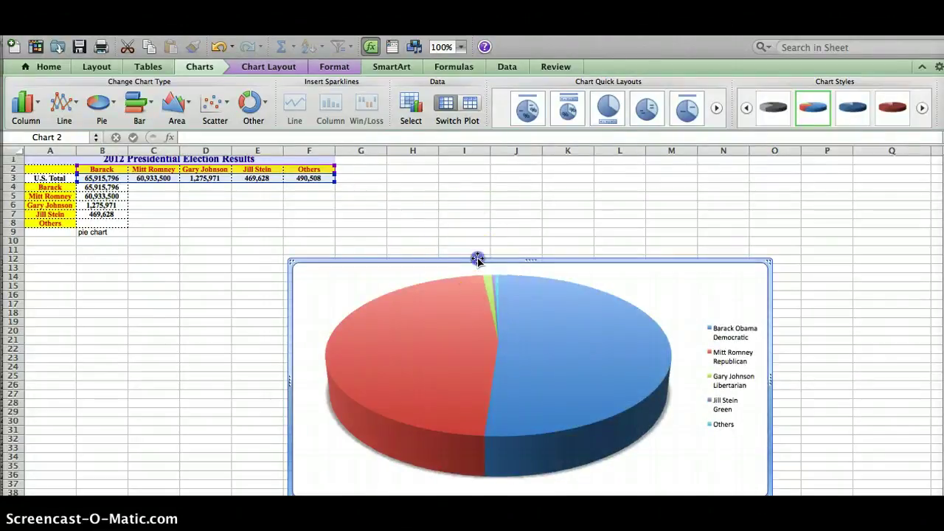
pyautogui.moveTo(479, 258); pyautogui.dragTo(477, 221)
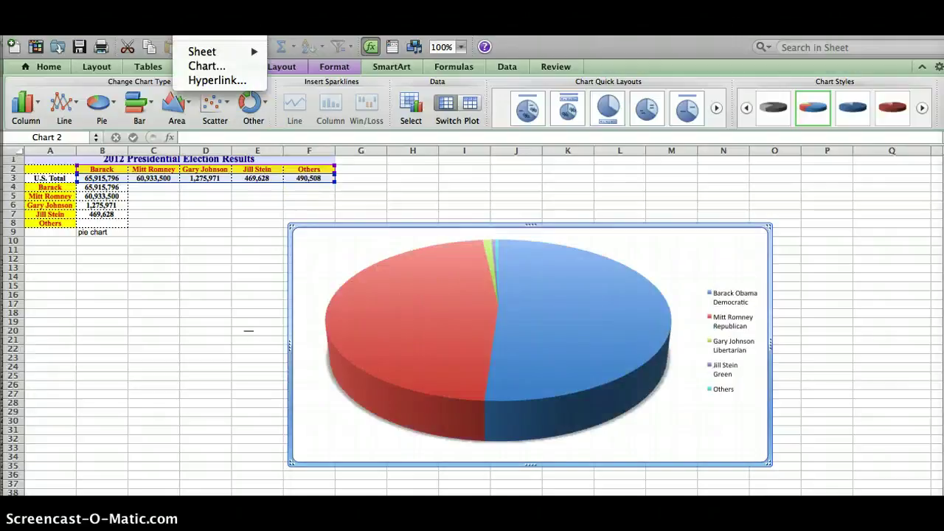
pyautogui.click(121, 43)
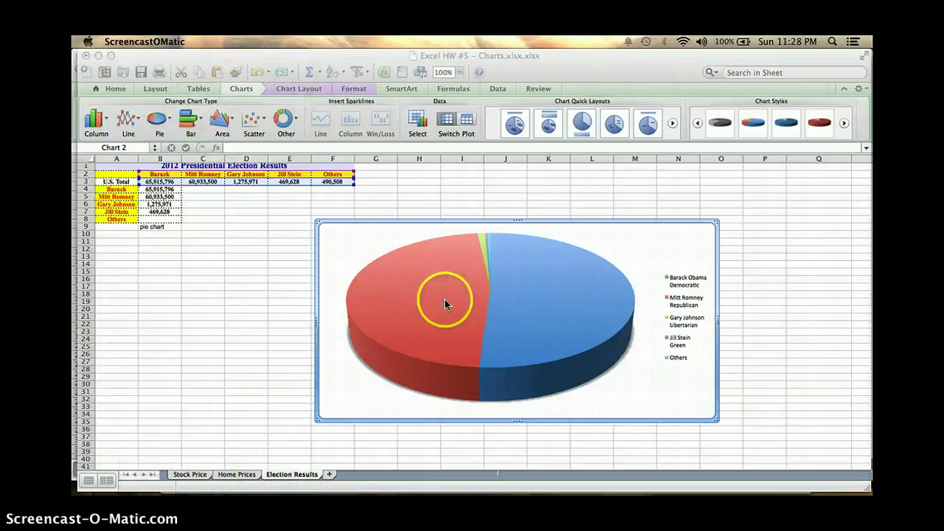
pyautogui.click(514, 493)
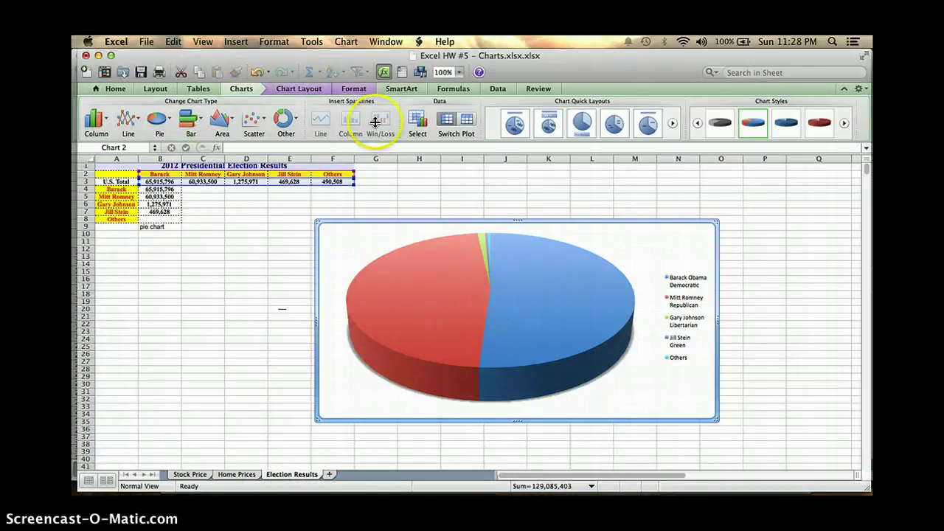
pyautogui.click(312, 42)
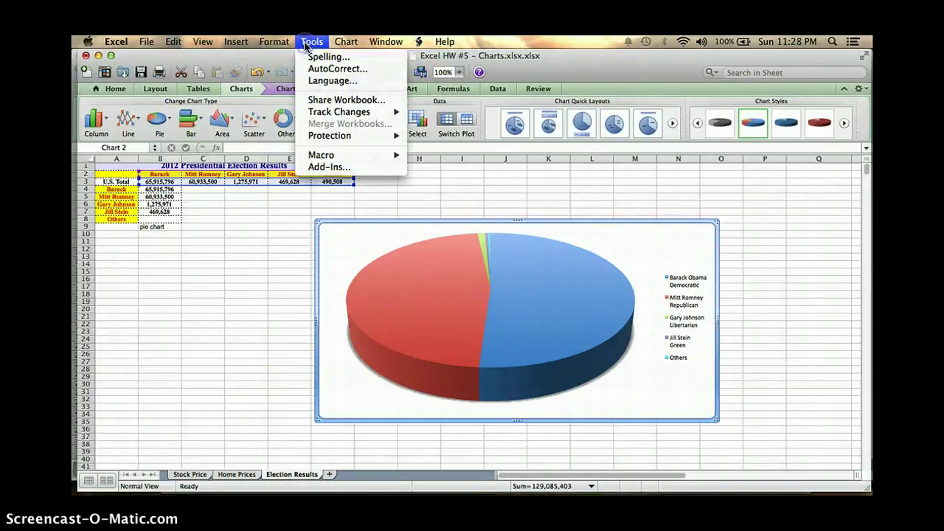
pyautogui.moveTo(276, 44)
pyautogui.click(376, 280)
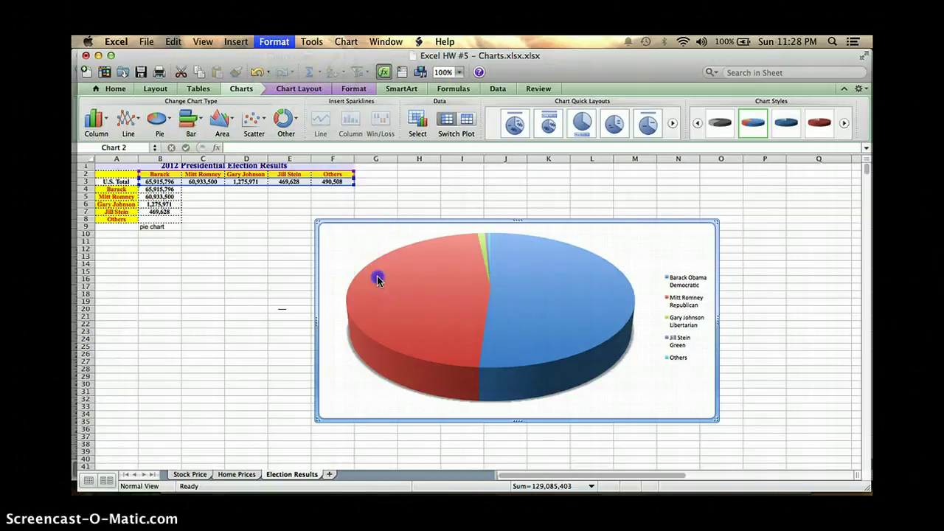
# Add a title above the pie chart reading "2012 Presidential Election Results"
pyautogui.click(304, 88)
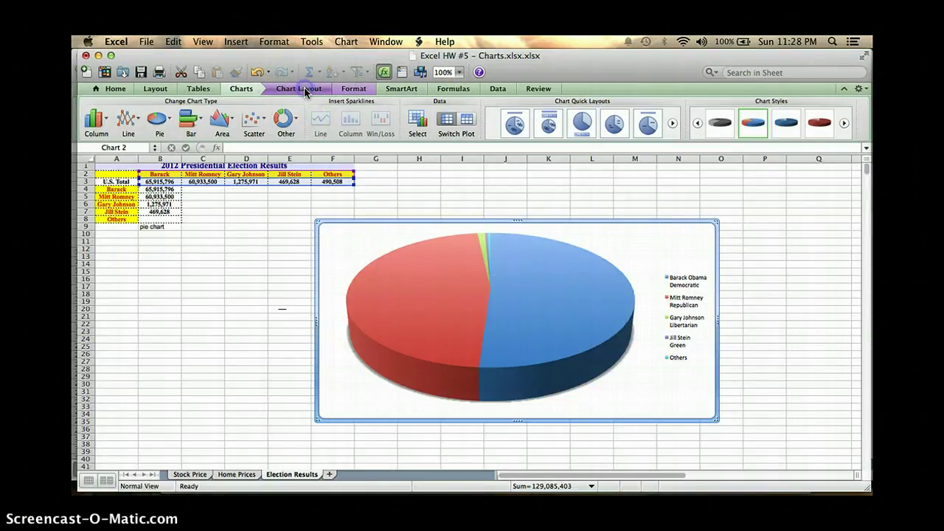
pyautogui.click(304, 88)
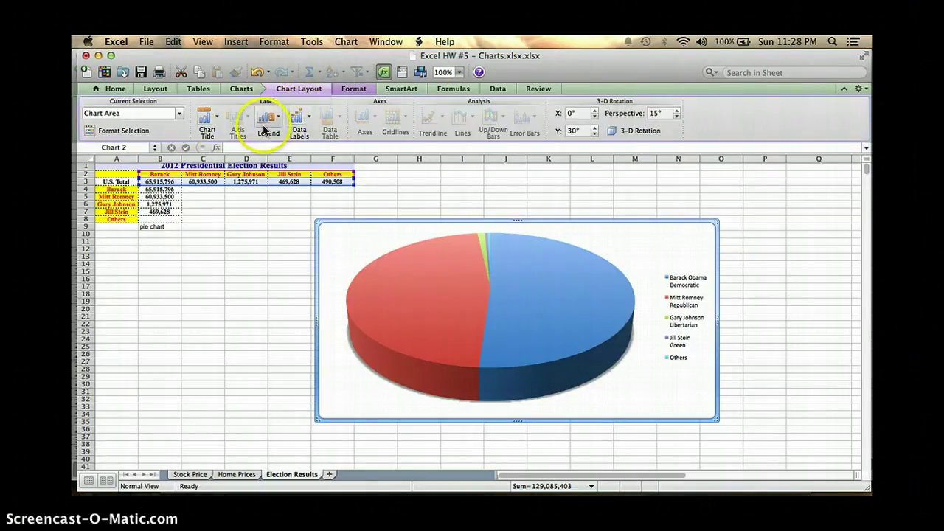
pyautogui.click(213, 131)
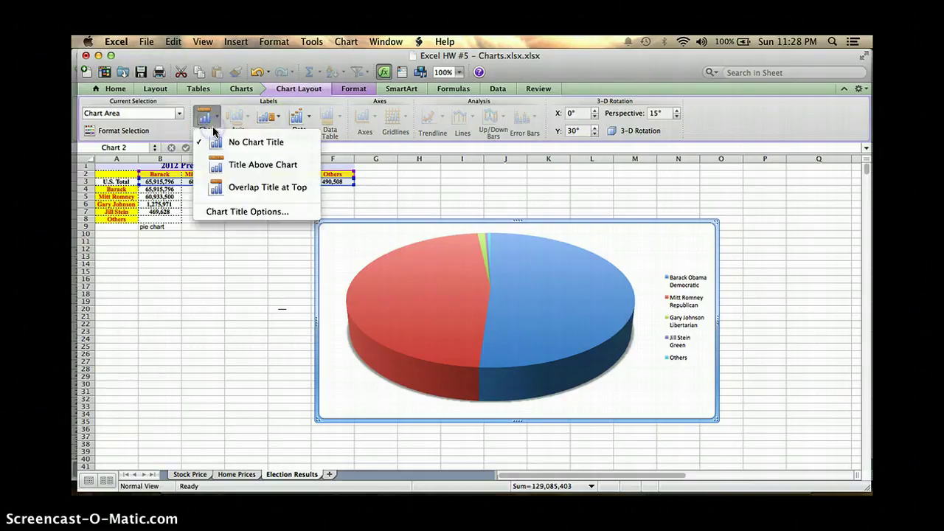
pyautogui.click(231, 169)
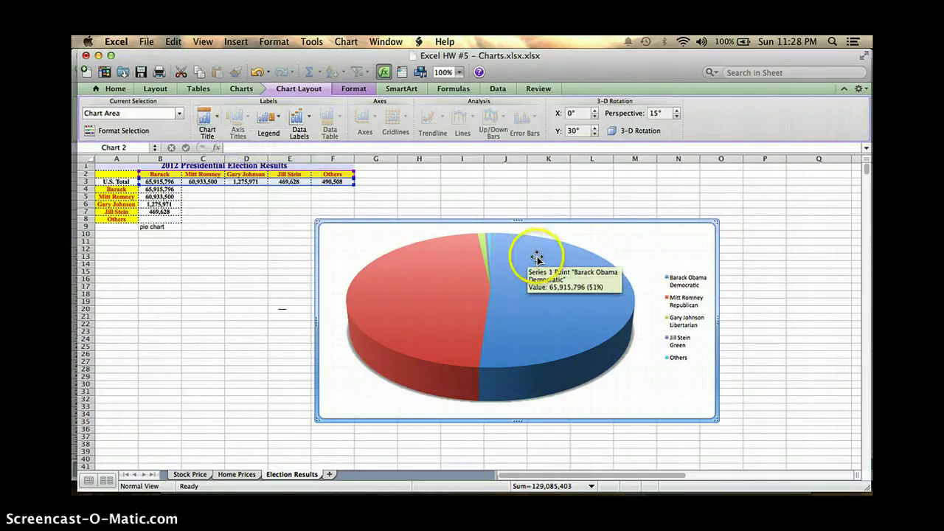
pyautogui.click(518, 236)
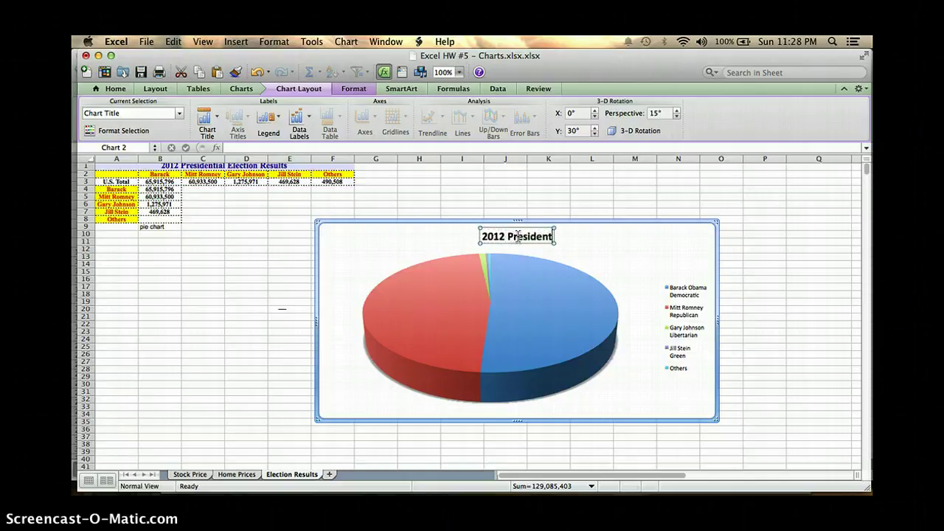
pyautogui.write('2012 Presidential Electi')
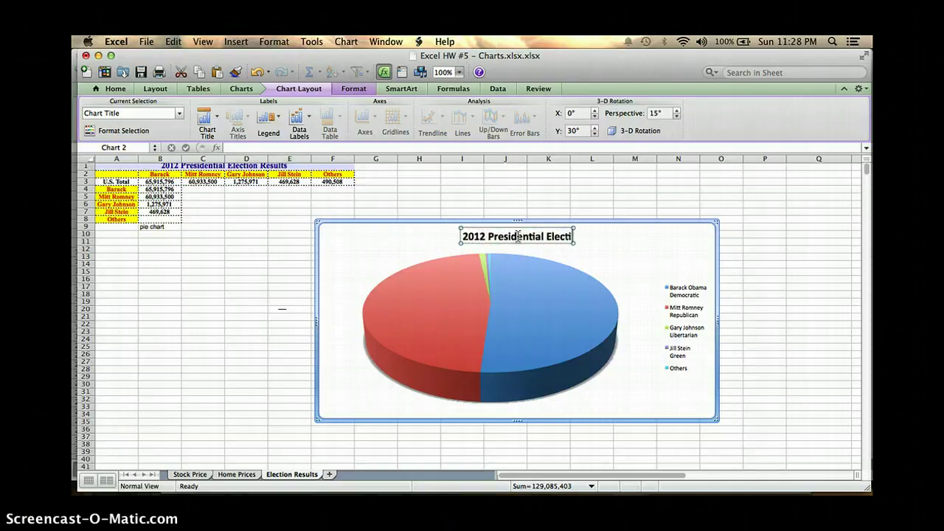
pyautogui.write('on Results')
pyautogui.click(511, 236)
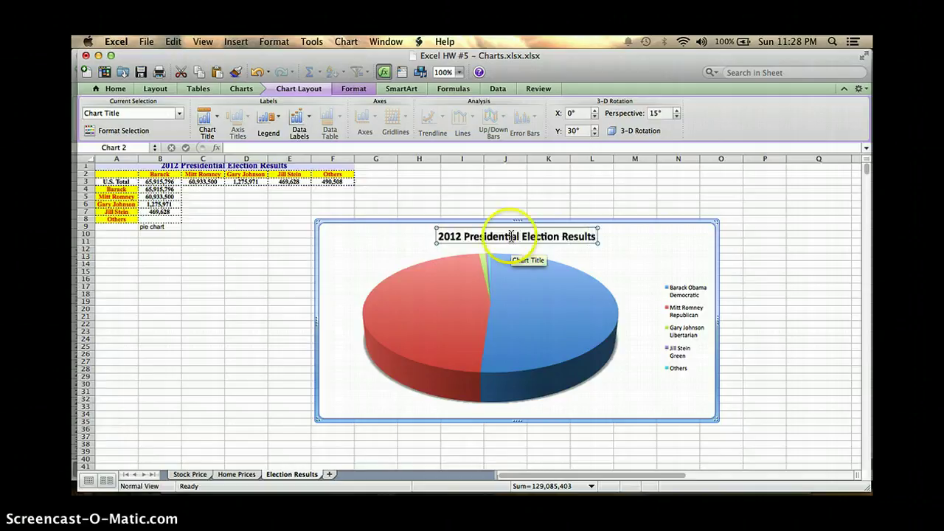
pyautogui.click(387, 273)
pyautogui.click(369, 251)
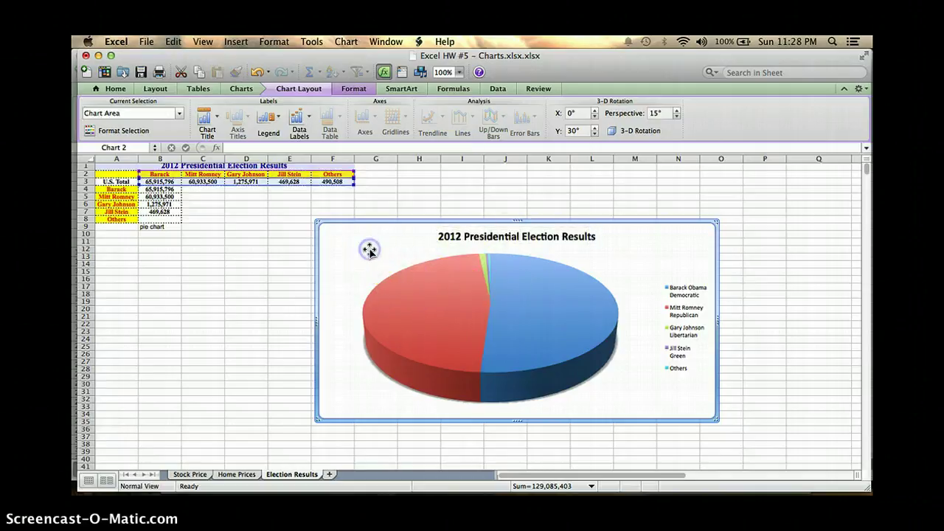
pyautogui.rightClick(369, 250)
pyautogui.moveTo(370, 259); pyautogui.dragTo(437, 328)
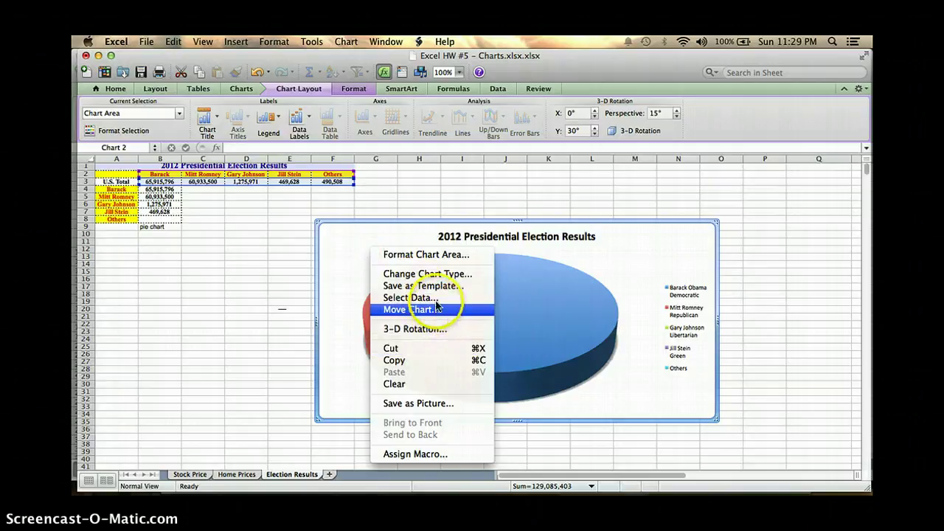
pyautogui.click(441, 256)
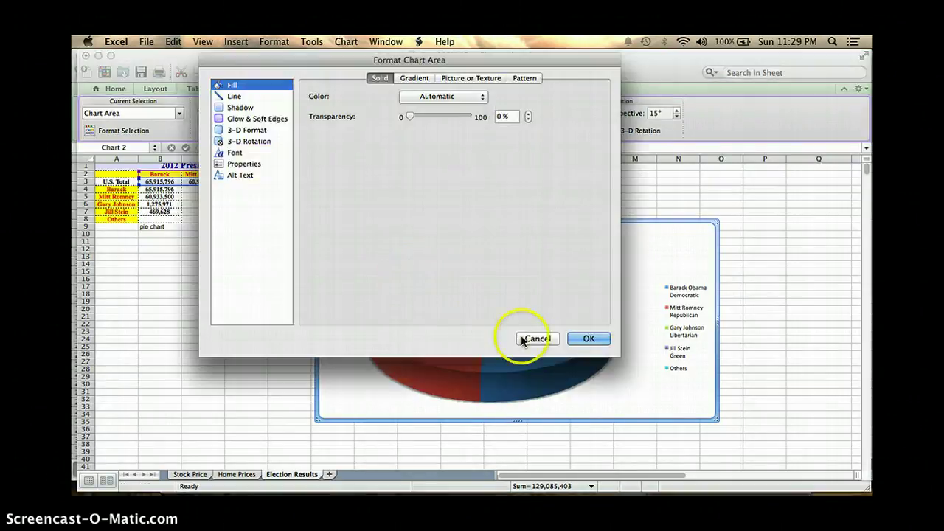
pyautogui.click(534, 341)
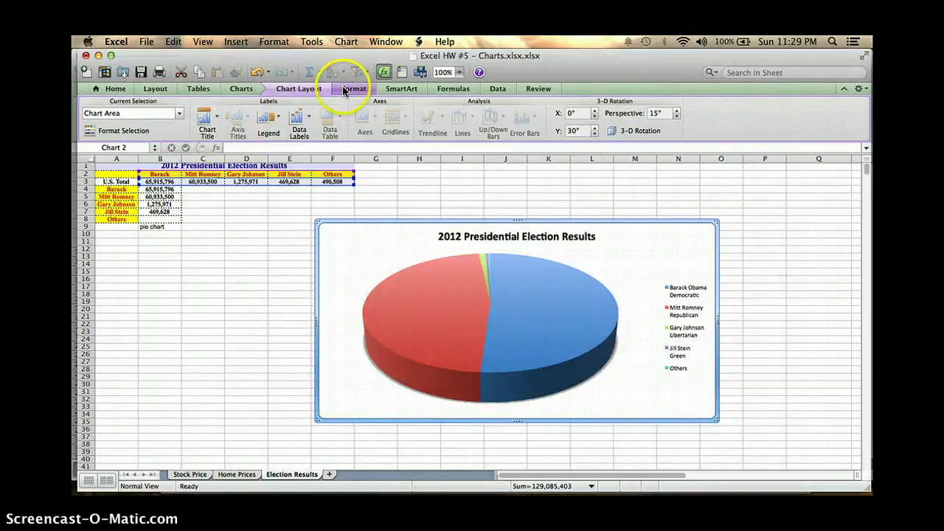
# Add data labels showing category name and percentage to the pie slices
pyautogui.click(306, 127)
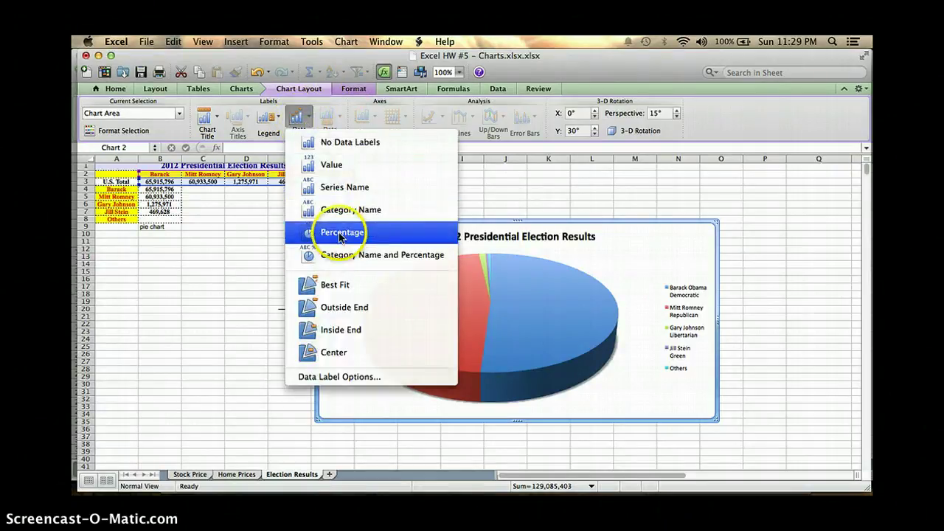
pyautogui.click(337, 233)
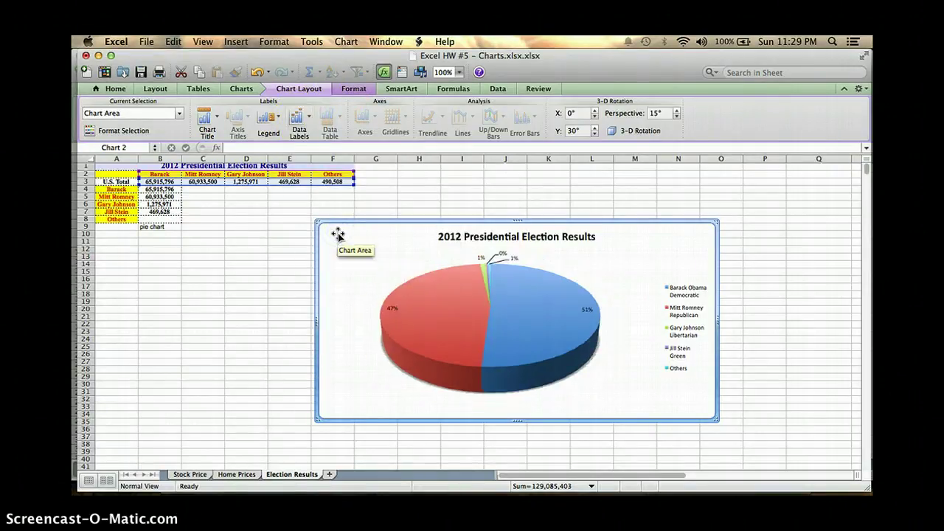
pyautogui.moveTo(432, 314)
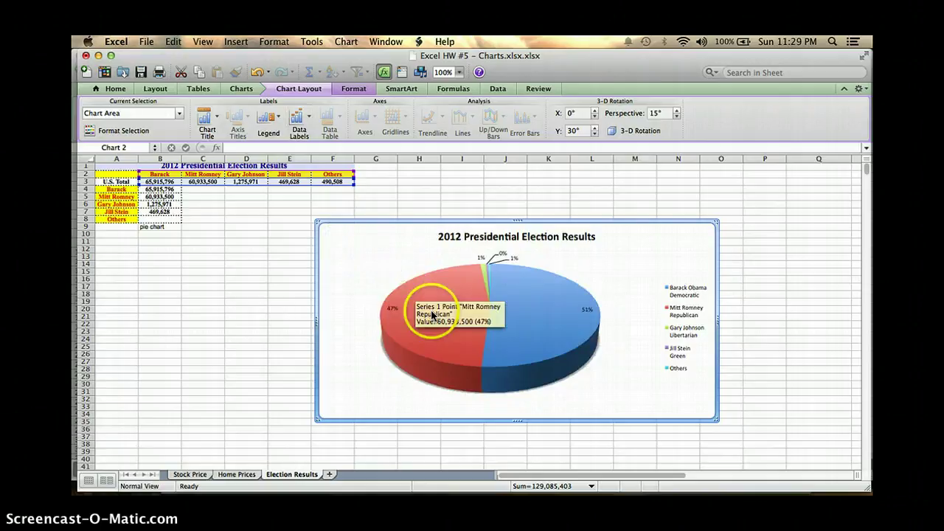
pyautogui.click(302, 128)
pyautogui.click(357, 256)
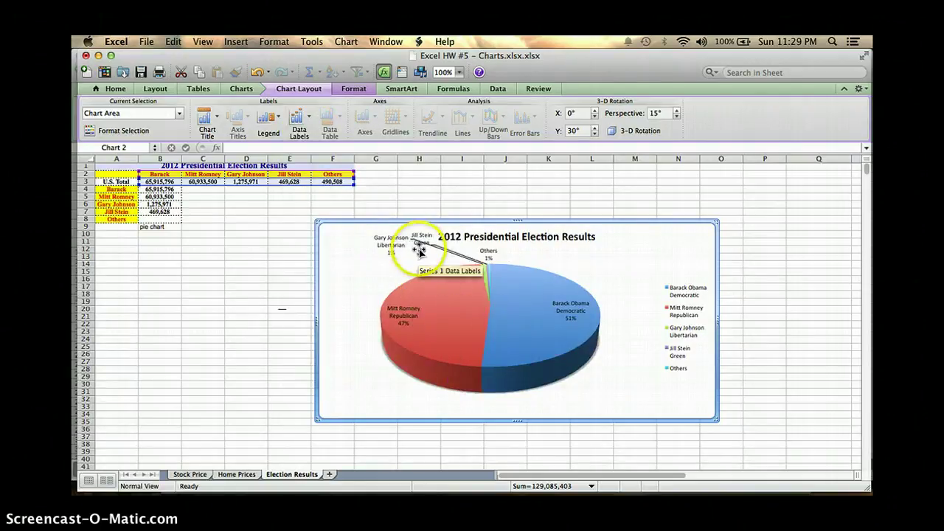
# Move the Jill Stein data label to the right of the Others label and shift the Mitt Romney and Barack Obama labels toward the pie's centre
pyautogui.click(418, 256)
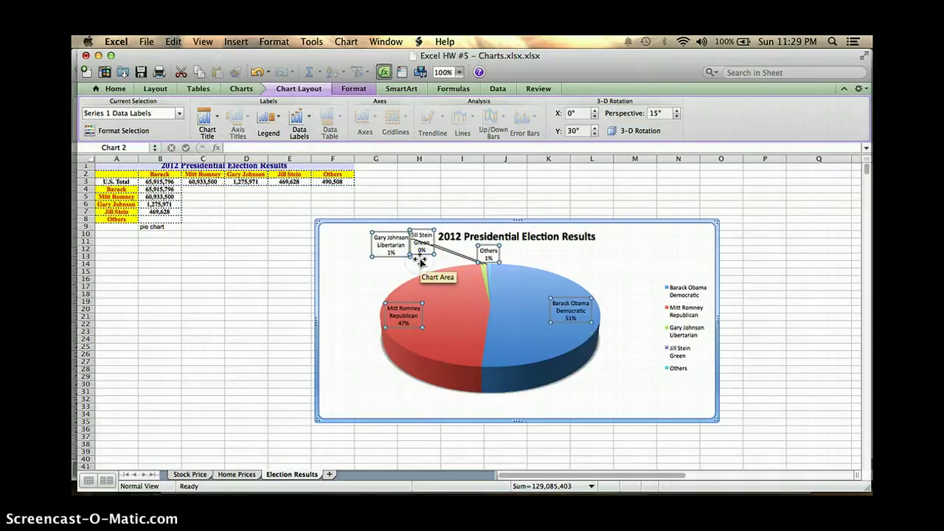
pyautogui.click(418, 230)
pyautogui.moveTo(417, 230); pyautogui.dragTo(572, 249)
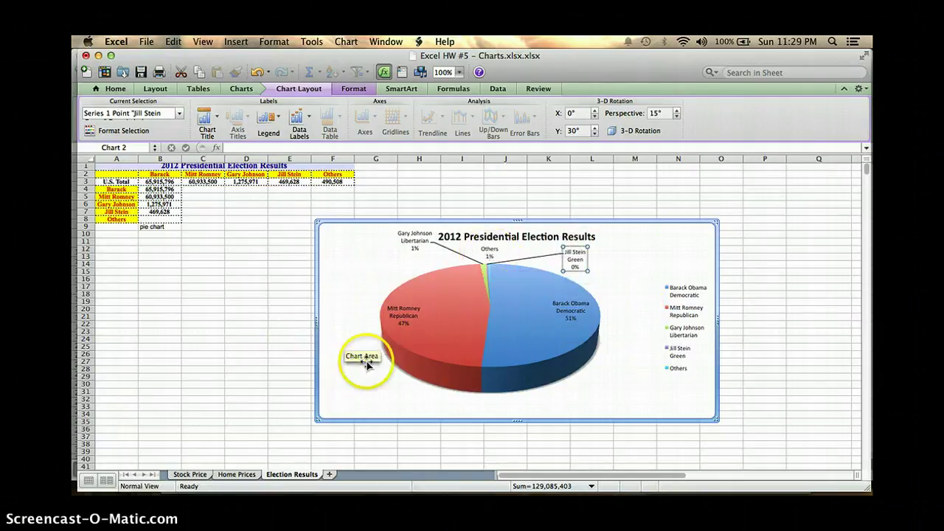
pyautogui.moveTo(395, 322); pyautogui.dragTo(413, 322)
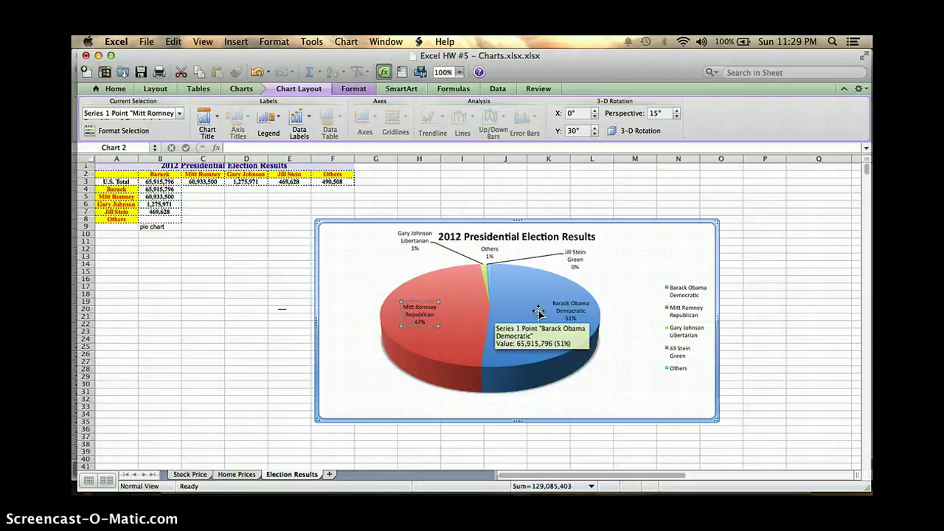
pyautogui.moveTo(573, 310); pyautogui.dragTo(542, 316)
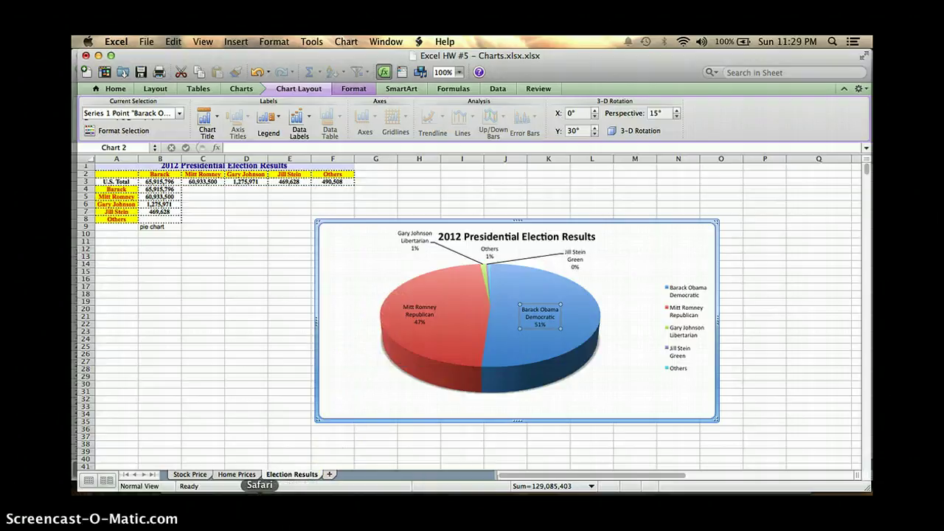
# Switch to Safari, close the CNET Download.com page, and delete the Zip Code chart from the Home Prices sheet in Google Sheets
pyautogui.click(267, 489)
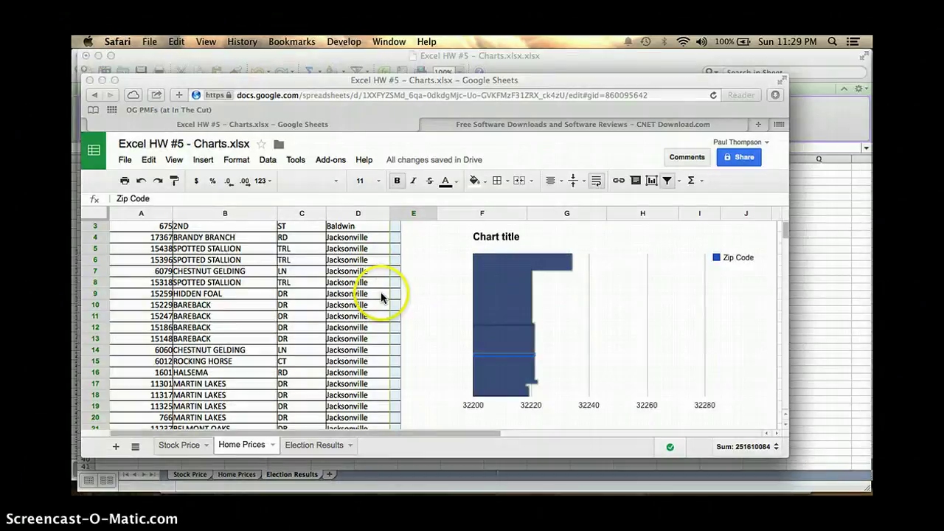
pyautogui.click(427, 124)
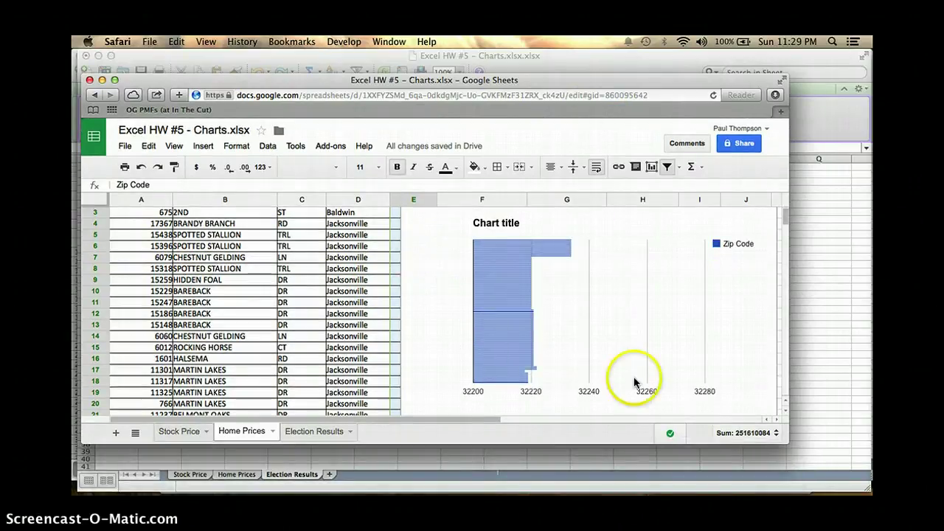
pyautogui.scroll(2, 737, 247)
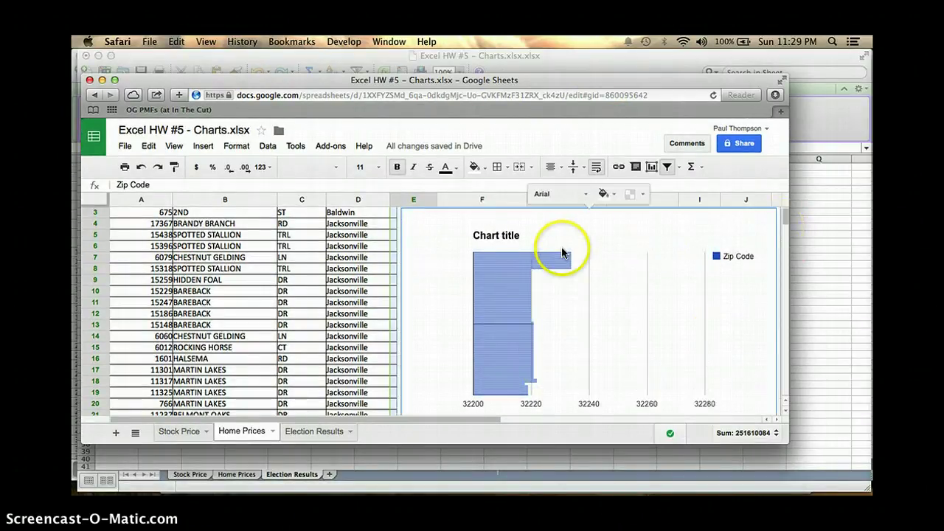
pyautogui.click(766, 230)
pyautogui.click(770, 218)
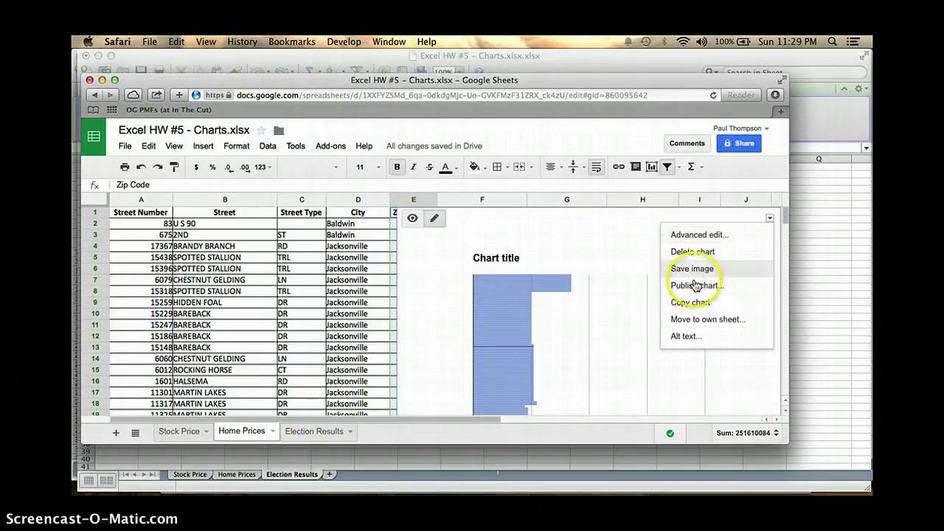
pyautogui.click(704, 252)
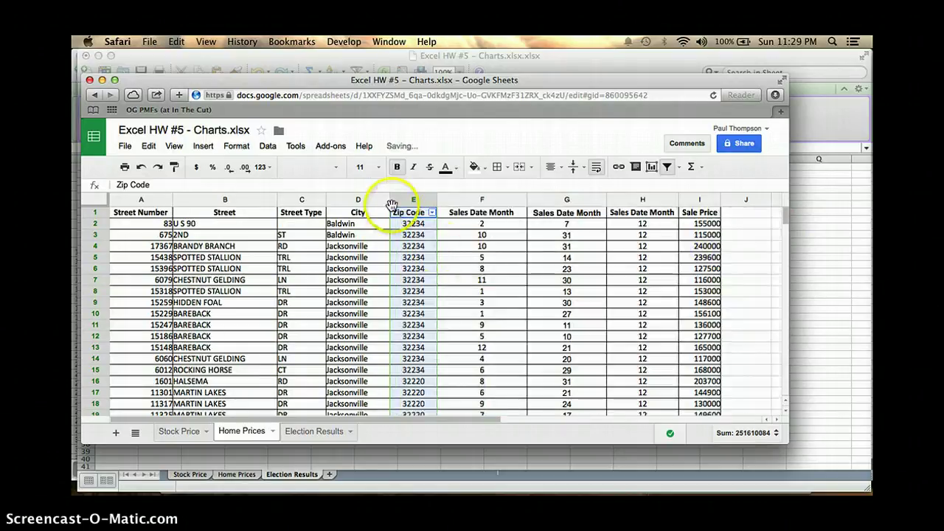
# Preview a bar chart of the Zip Code column in the chart editor and cancel without inserting it
pyautogui.click(210, 146)
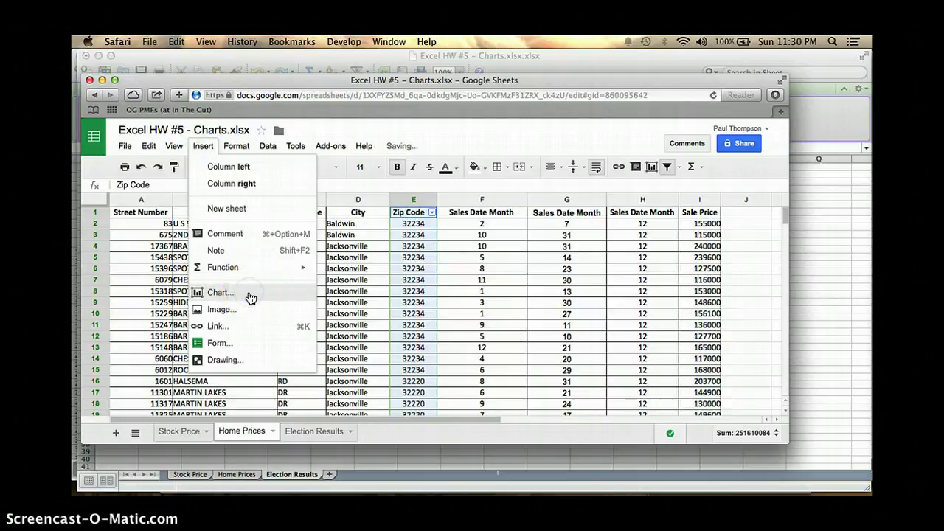
pyautogui.click(249, 295)
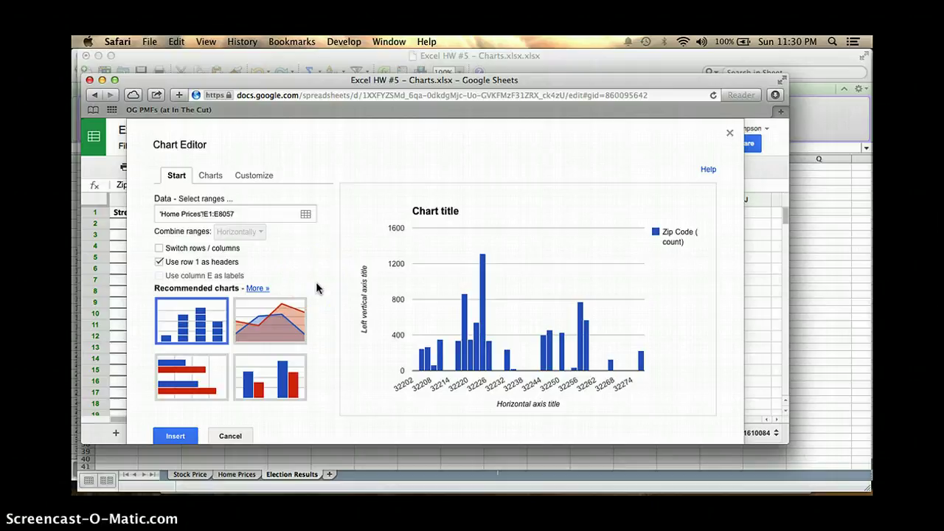
pyautogui.click(190, 393)
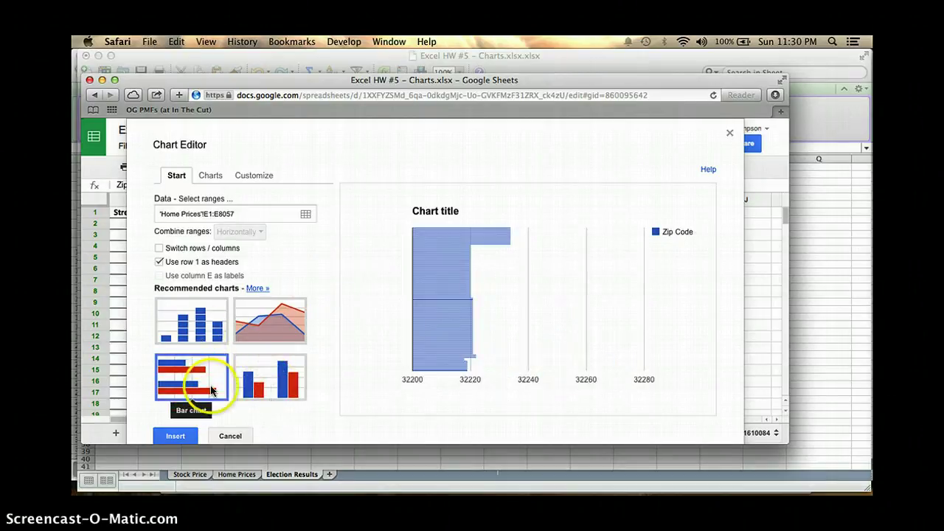
pyautogui.click(221, 436)
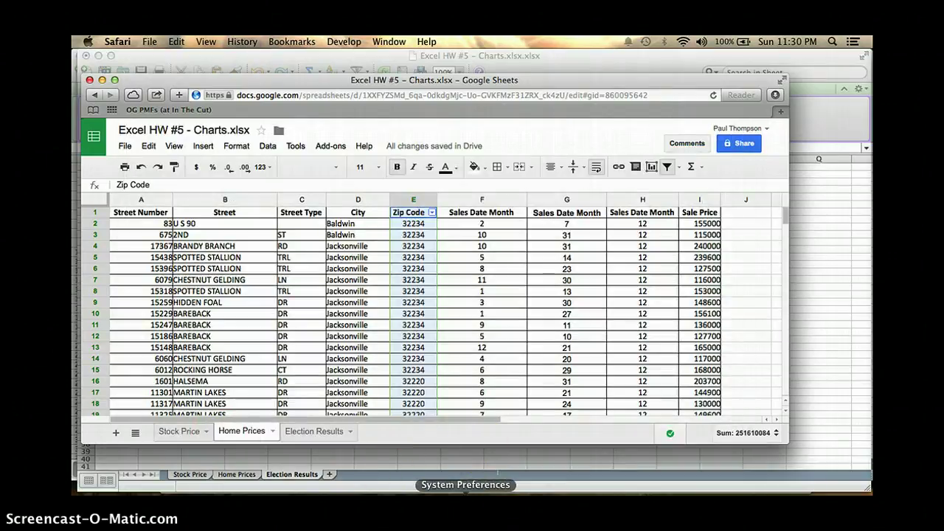
# Switch to Excel and open the Home Prices sheet
pyautogui.click(583, 493)
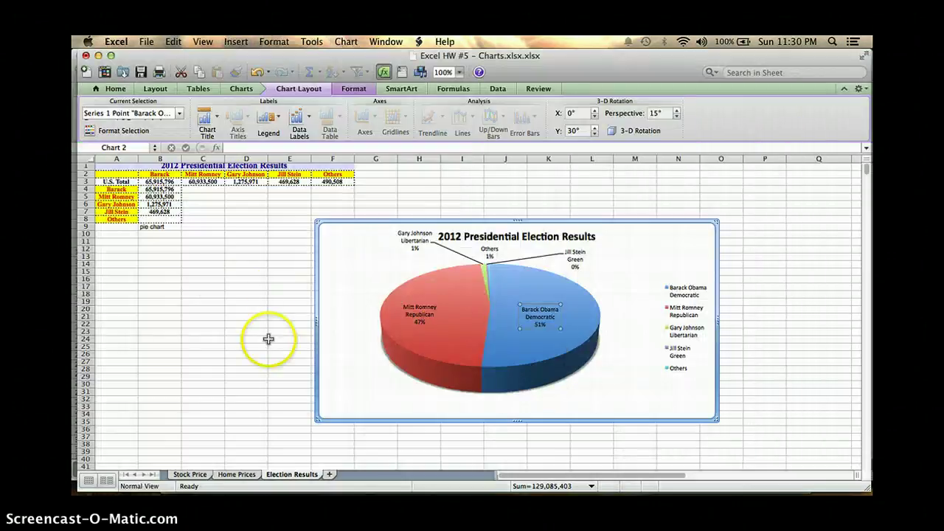
pyautogui.click(234, 474)
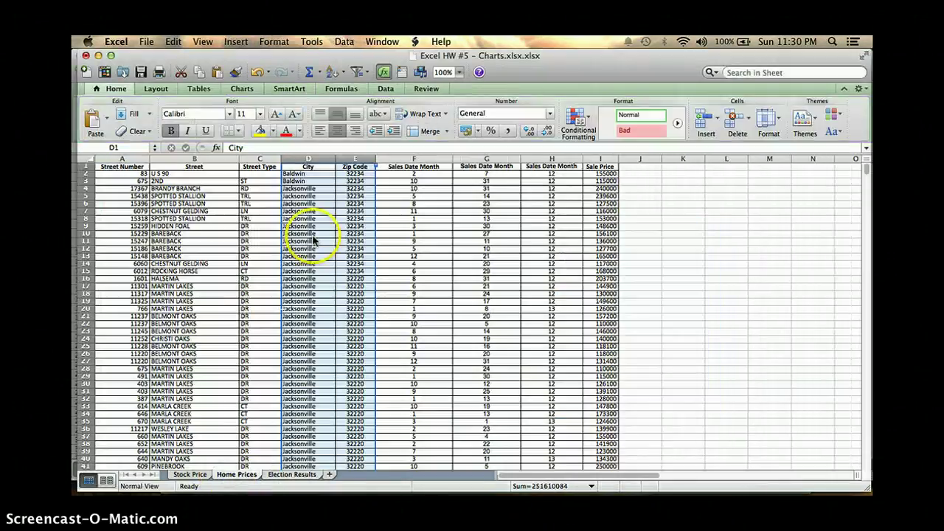
# Try a bar chart of the whole Zip Code column, delete it, and reselect the City and Zip Code columns
pyautogui.click(354, 181)
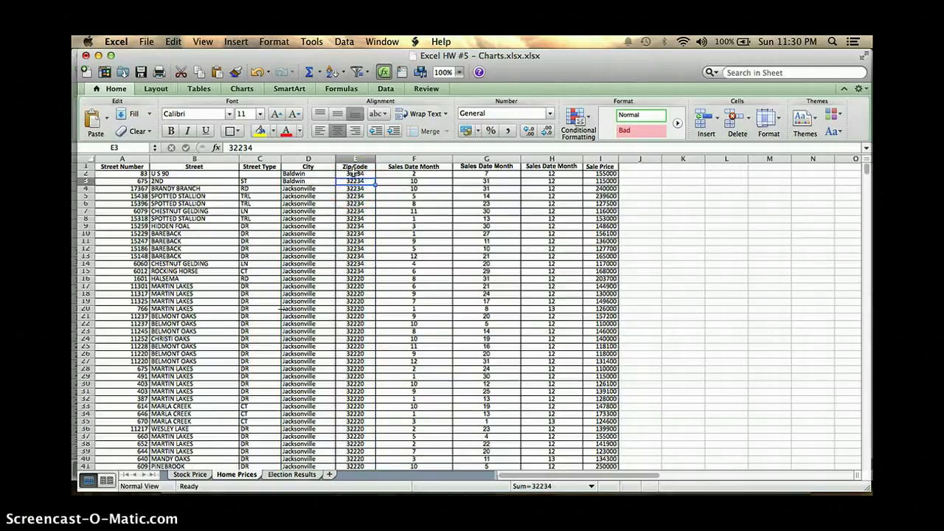
pyautogui.moveTo(354, 181); pyautogui.dragTo(347, 353)
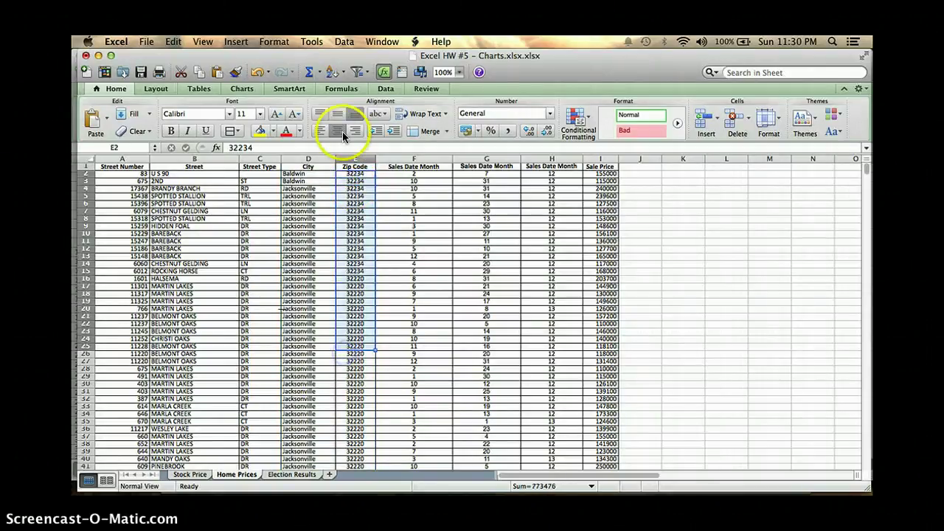
pyautogui.click(354, 158)
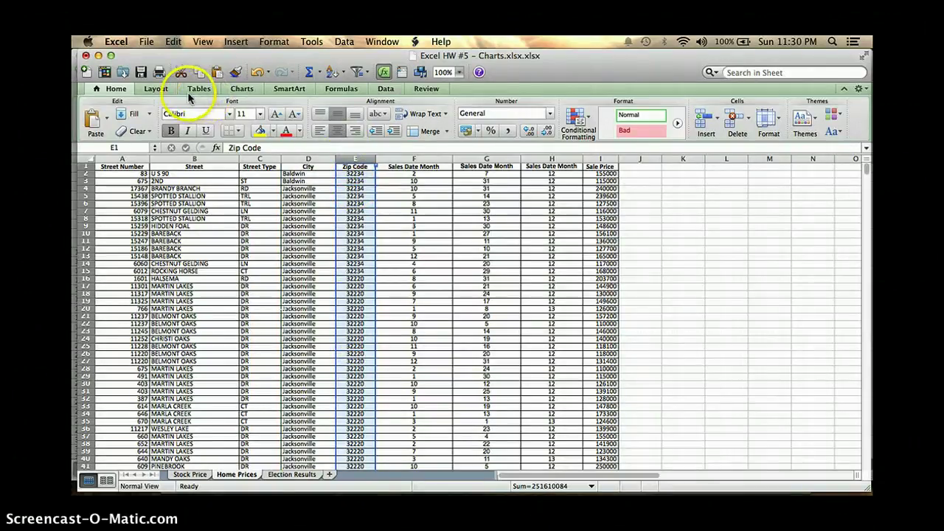
pyautogui.click(236, 89)
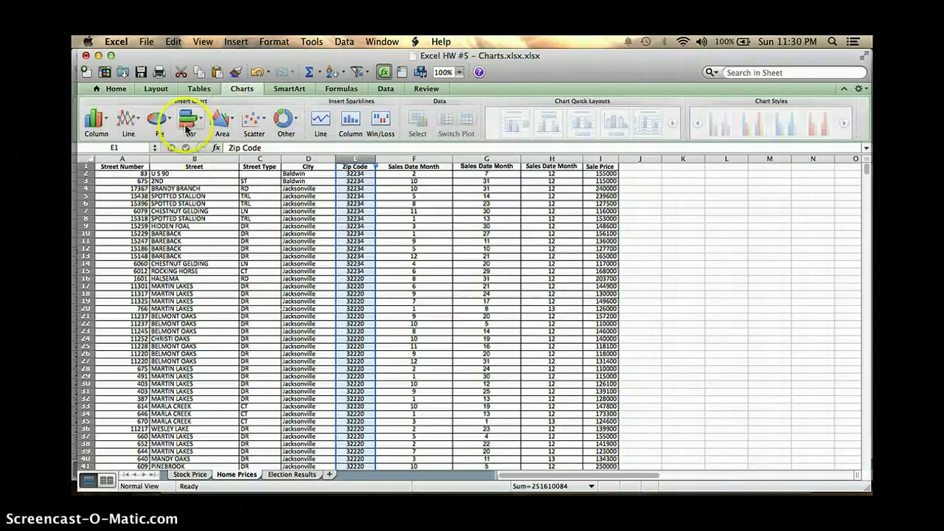
pyautogui.click(189, 125)
pyautogui.click(245, 87)
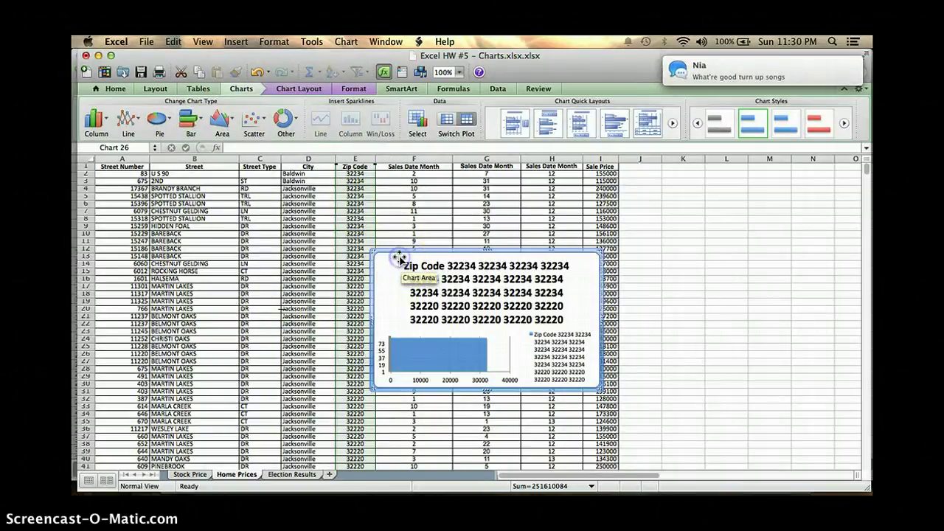
pyautogui.press('Delete')
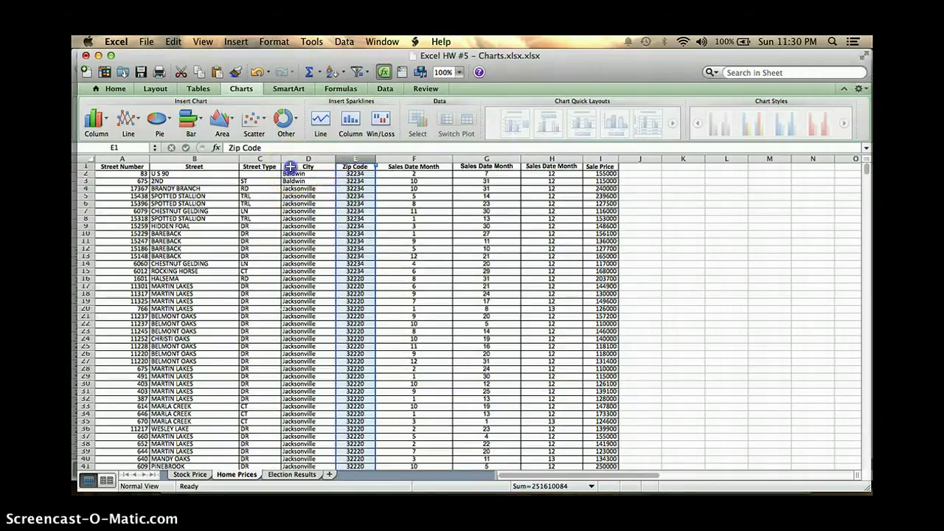
pyautogui.moveTo(303, 167); pyautogui.dragTo(345, 158)
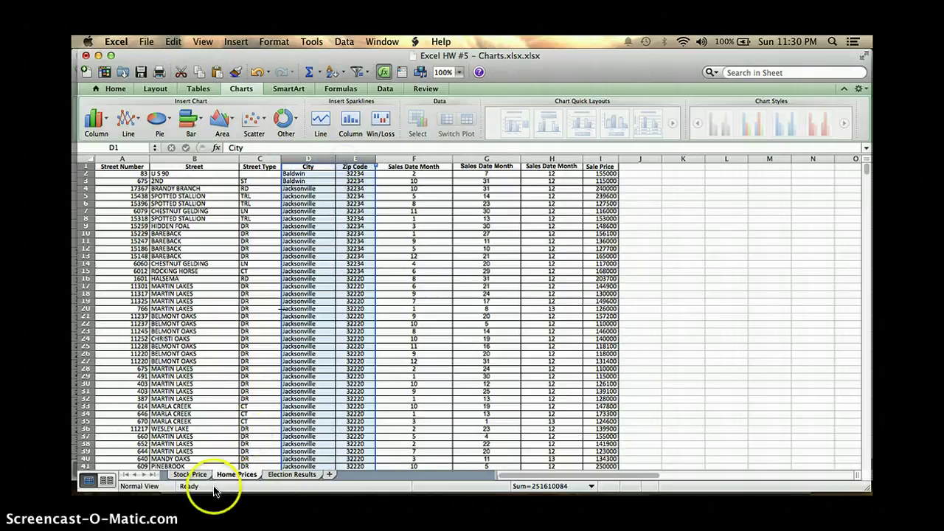
# Delete the existing DJIA Adj Close* line chart from the Stock Price sheet
pyautogui.click(190, 474)
pyautogui.click(302, 315)
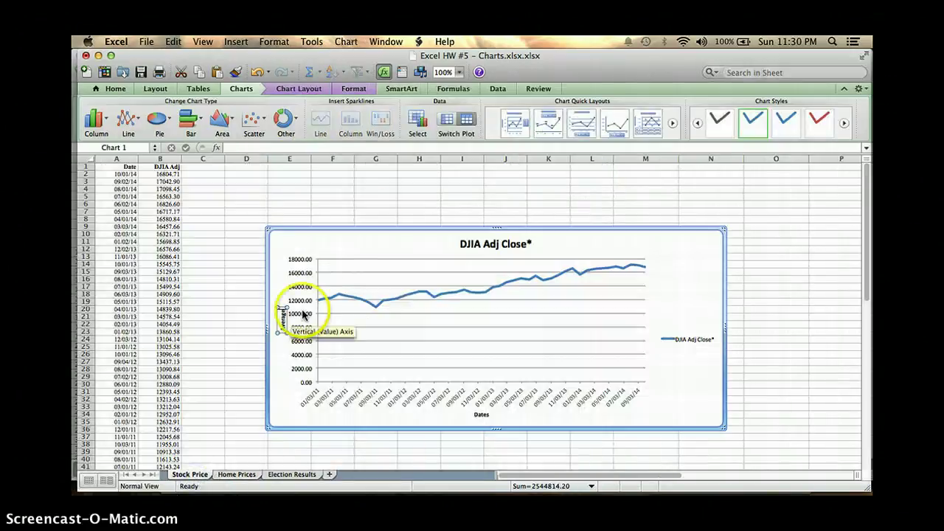
pyautogui.click(367, 226)
pyautogui.press('Delete')
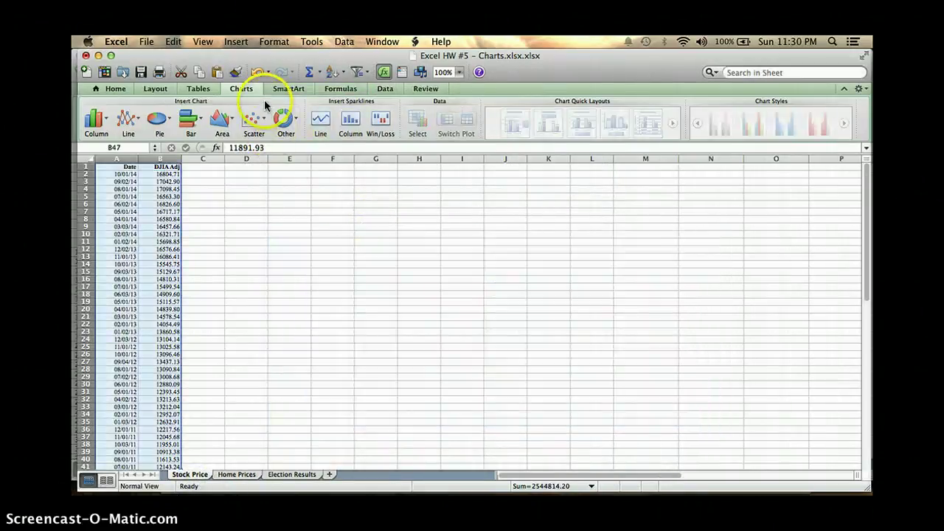
pyautogui.click(238, 211)
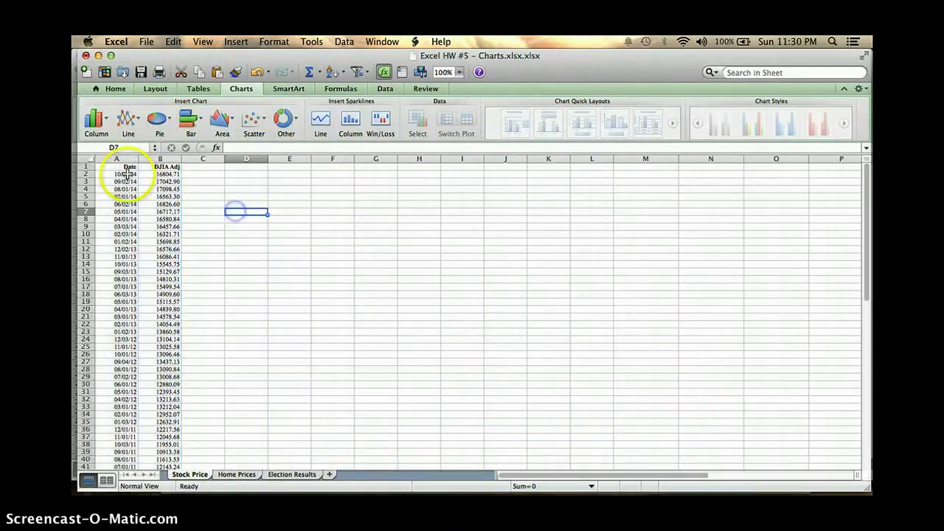
# Try a 2-D line chart of the full Date and DJIA Adj Close* columns and delete it
pyautogui.moveTo(116, 159); pyautogui.dragTo(155, 159)
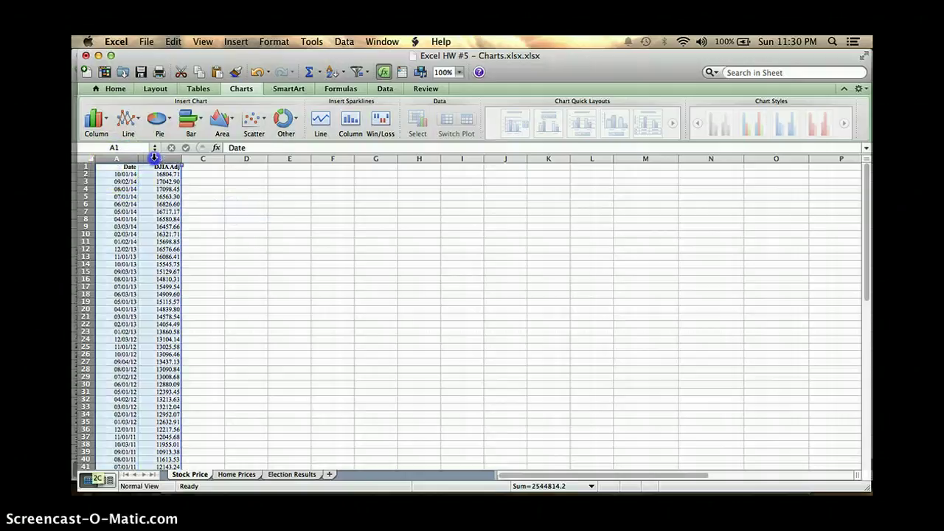
pyautogui.click(125, 120)
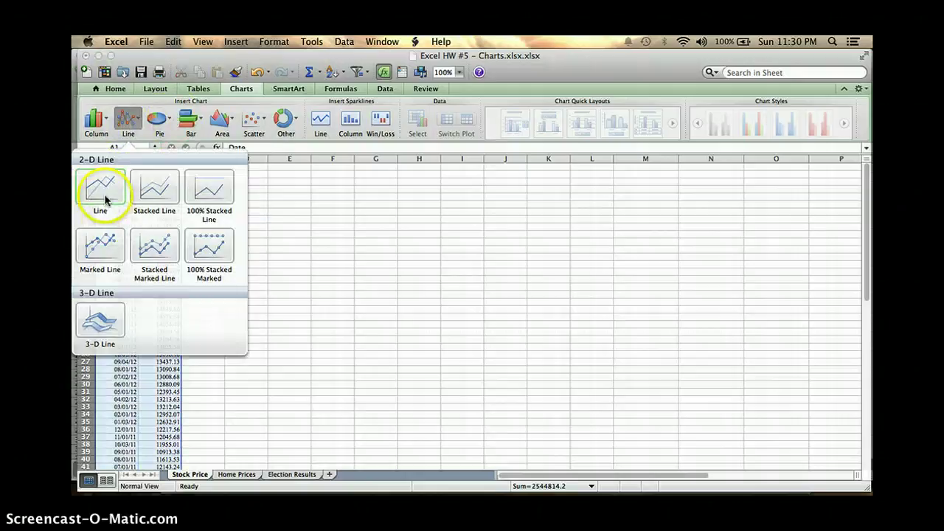
pyautogui.click(101, 191)
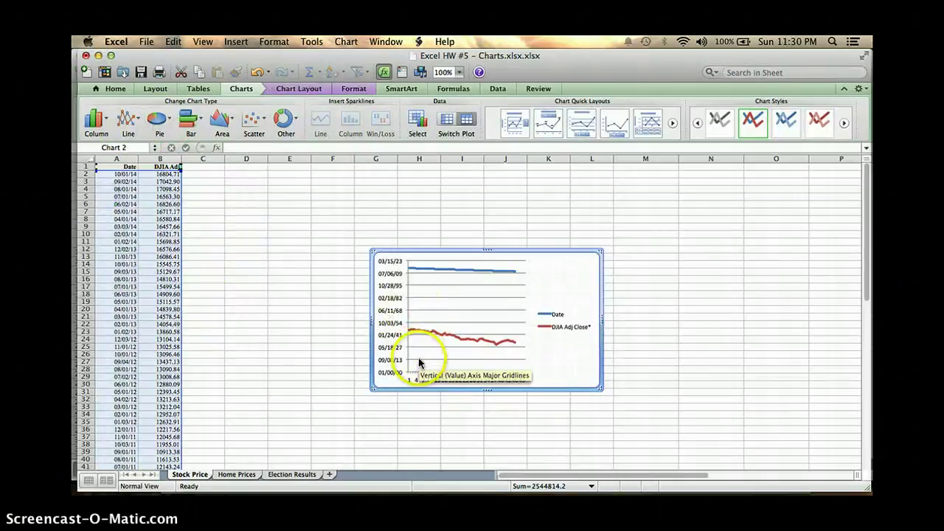
pyautogui.click(401, 252)
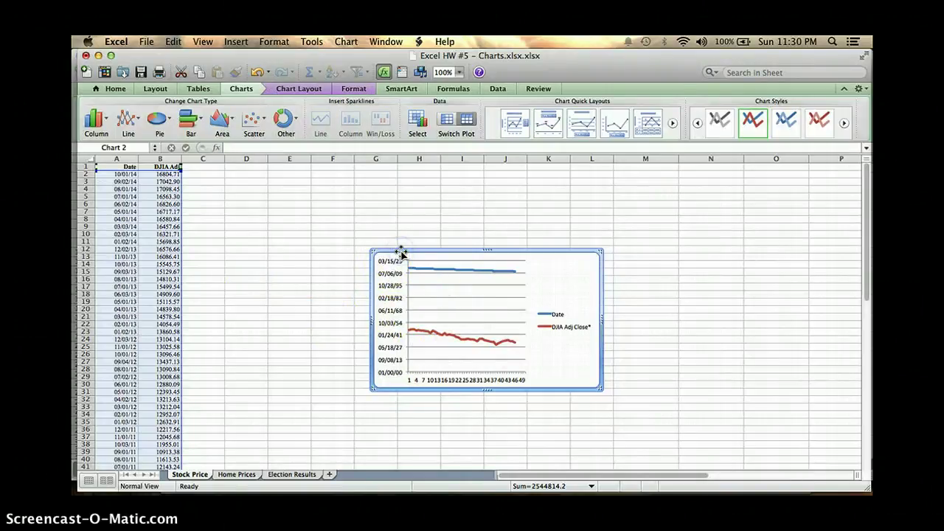
pyautogui.press('Delete')
pyautogui.click(120, 174)
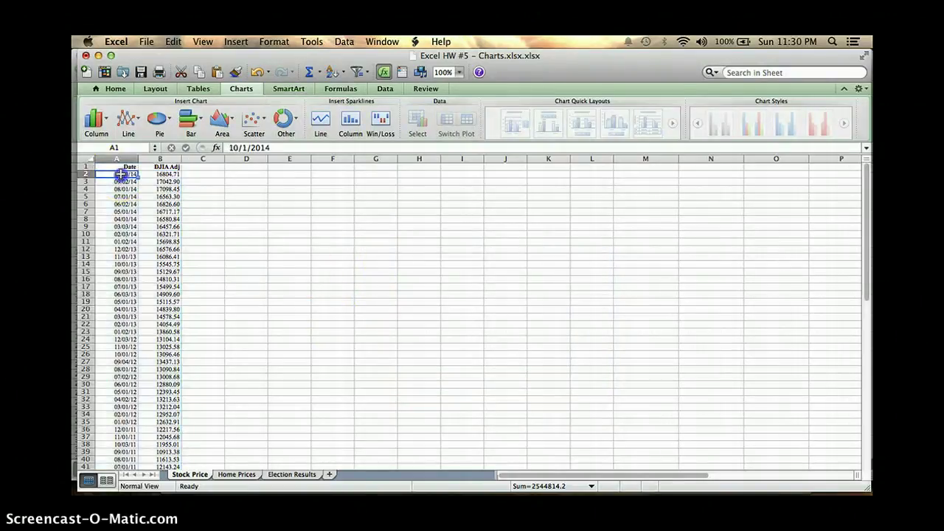
pyautogui.moveTo(120, 157); pyautogui.dragTo(159, 154)
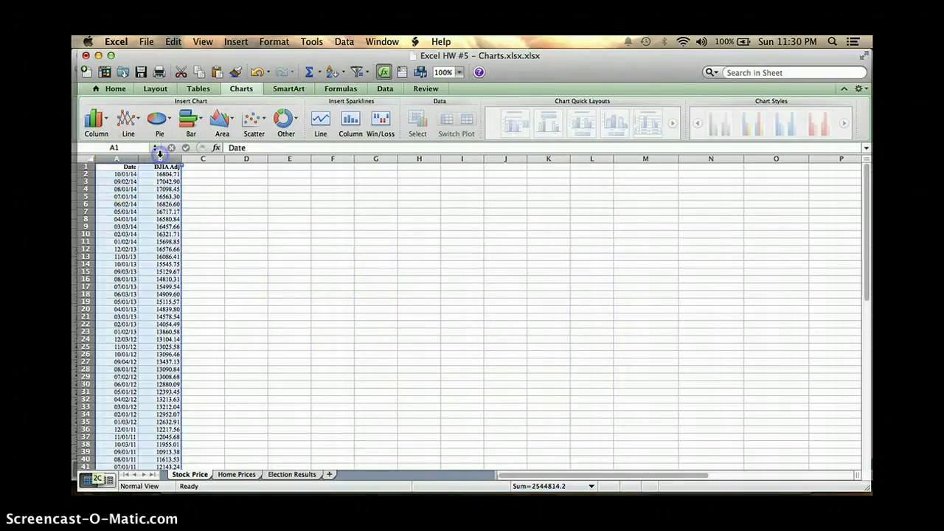
pyautogui.click(137, 125)
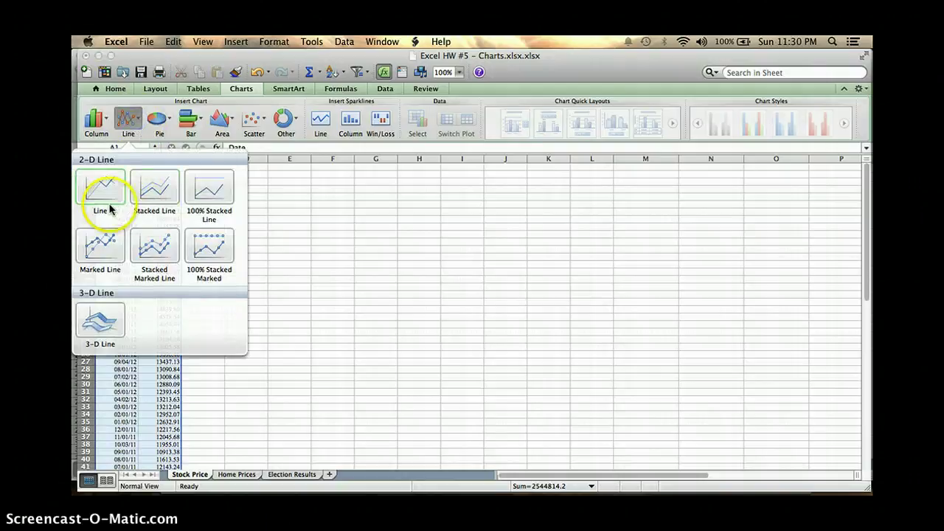
pyautogui.click(274, 250)
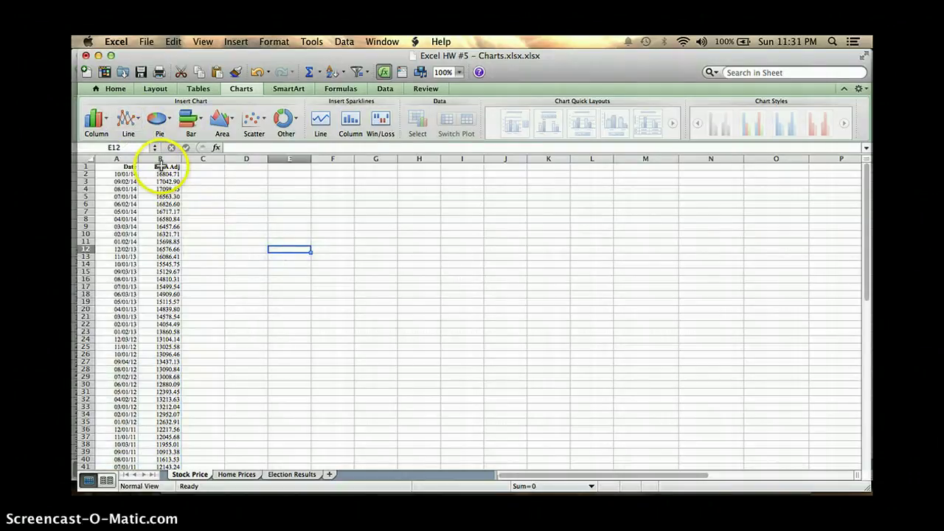
pyautogui.moveTo(119, 174); pyautogui.dragTo(164, 289)
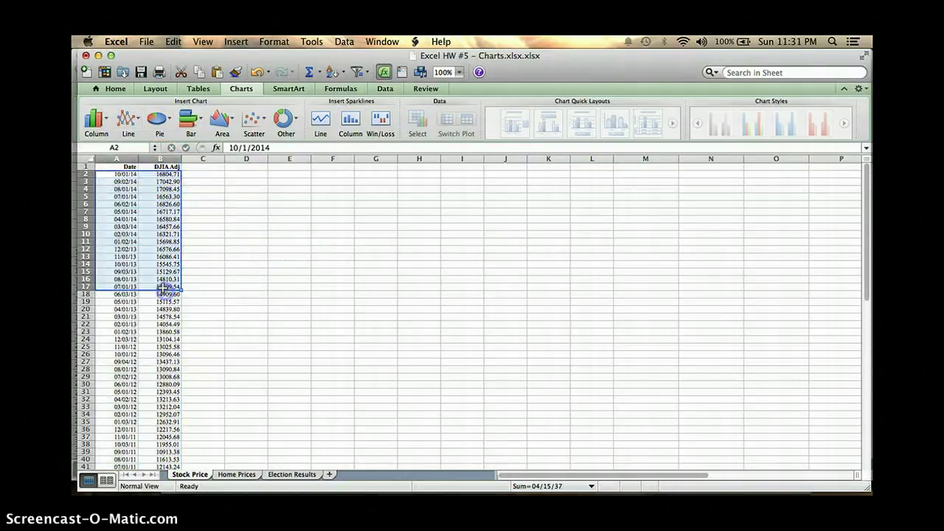
# Try a line chart again with the selection started from the DJIA Adj Close* column and extended to Date, and delete it
pyautogui.click(162, 159)
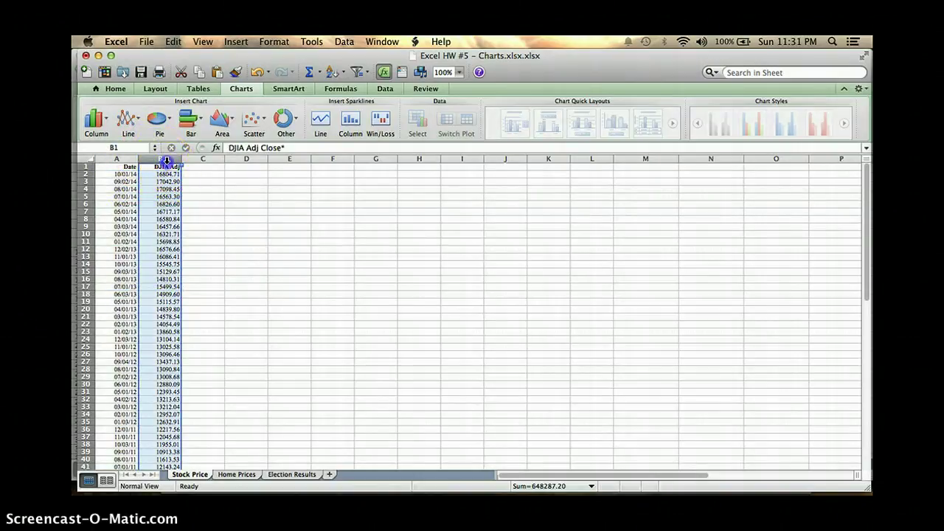
pyautogui.moveTo(142, 177); pyautogui.dragTo(118, 186)
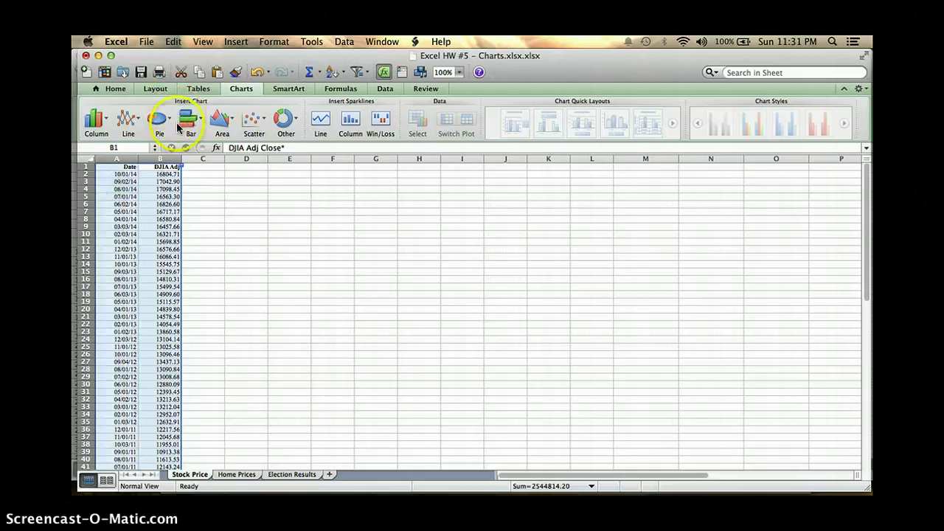
pyautogui.click(129, 126)
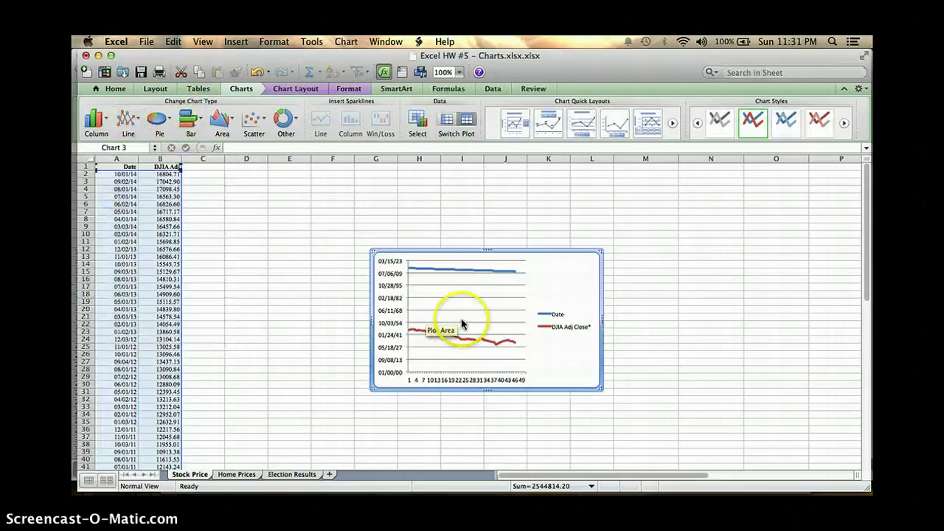
pyautogui.click(543, 306)
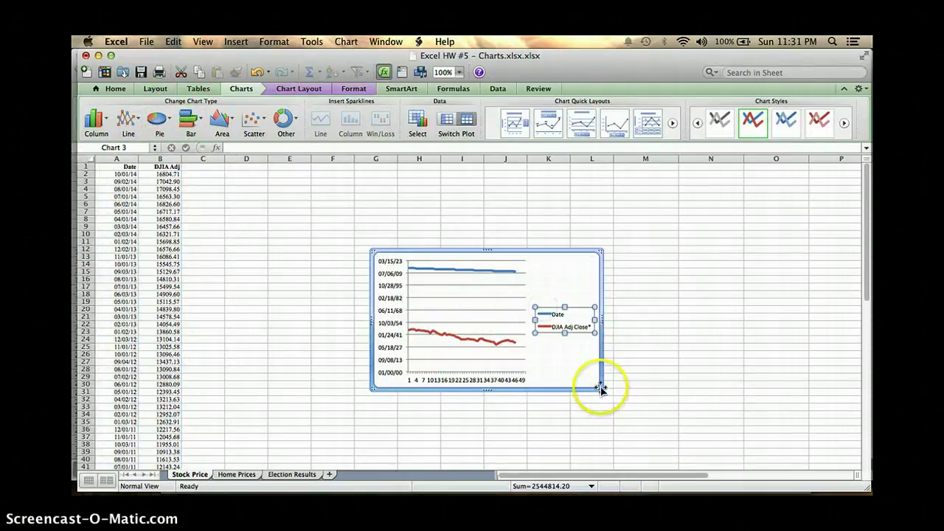
pyautogui.click(545, 252)
pyautogui.press('Delete')
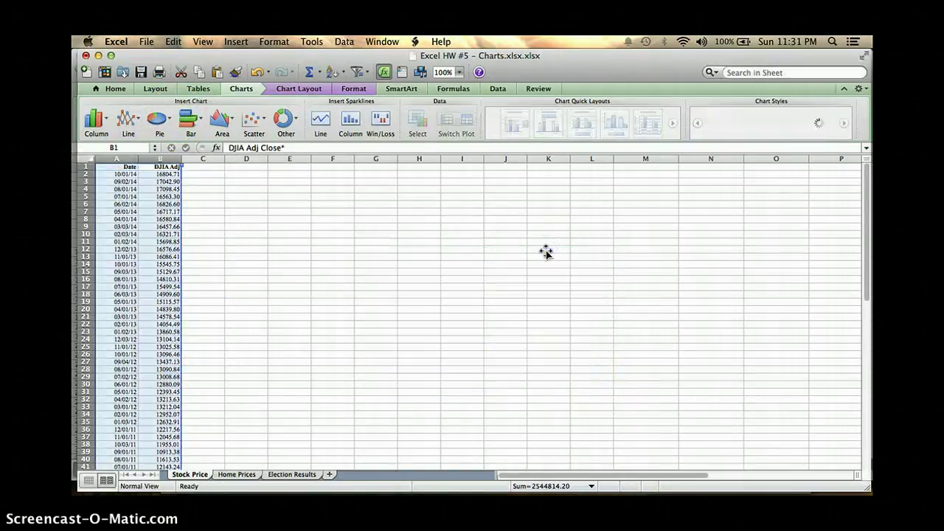
# Insert a 2-D line chart from the DJIA Adj Close* column alone
pyautogui.click(159, 157)
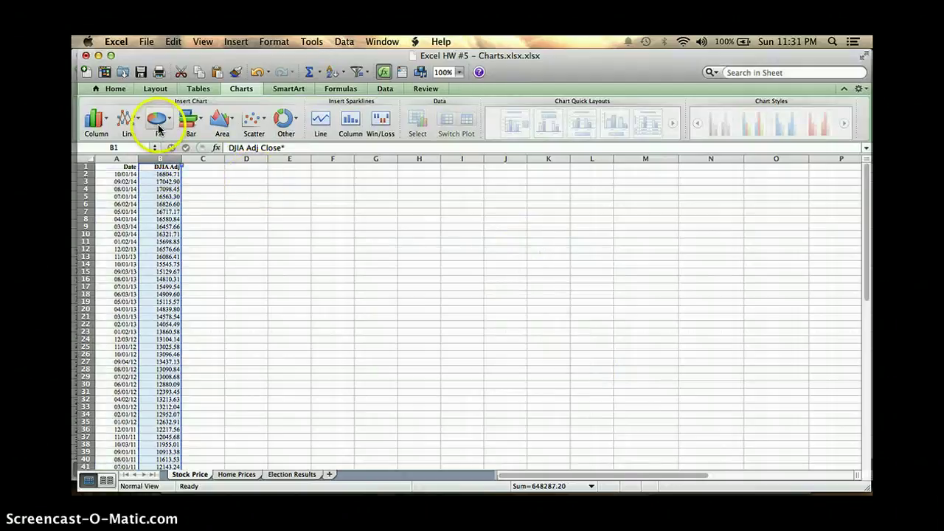
pyautogui.click(128, 121)
pyautogui.click(100, 187)
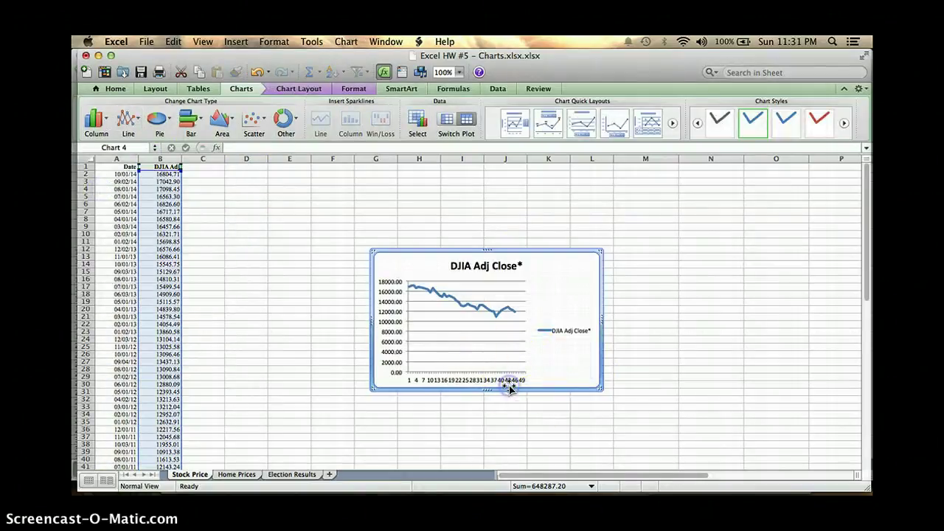
pyautogui.click(502, 379)
pyautogui.click(502, 380)
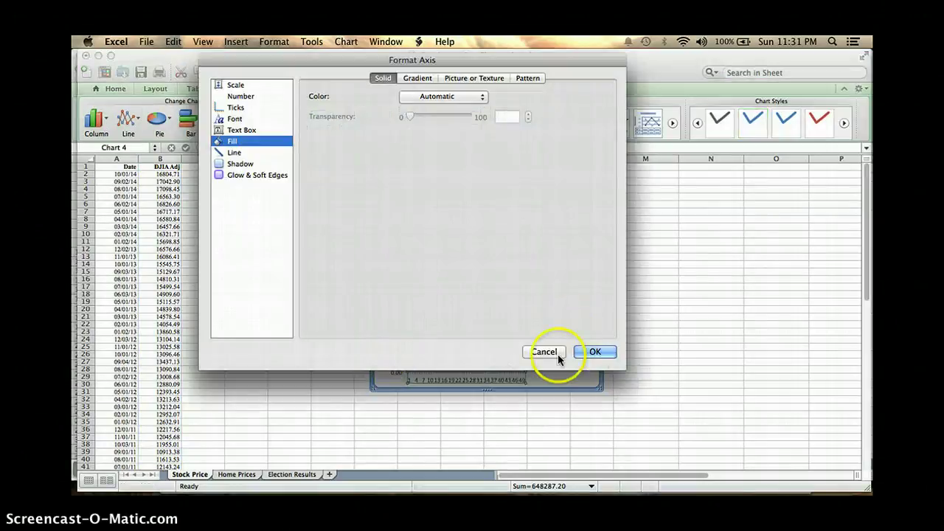
pyautogui.click(554, 354)
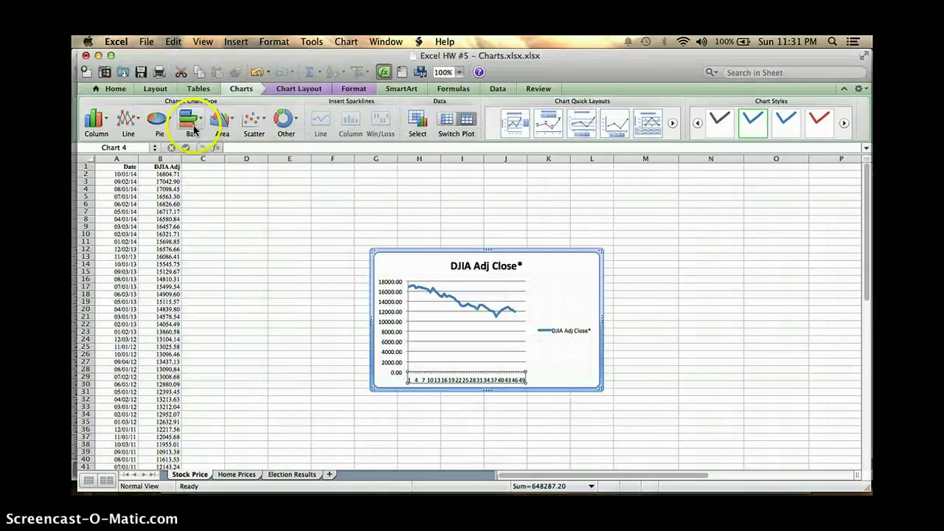
pyautogui.click(295, 88)
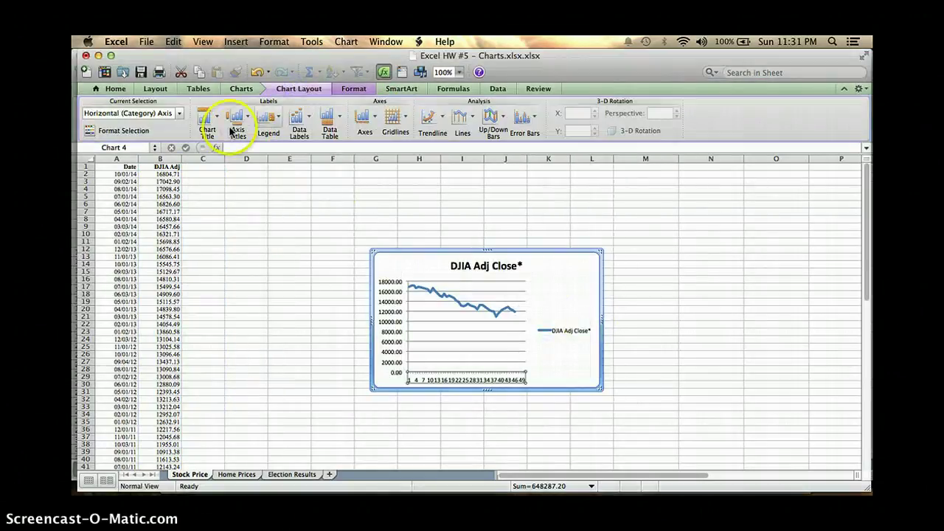
pyautogui.click(179, 116)
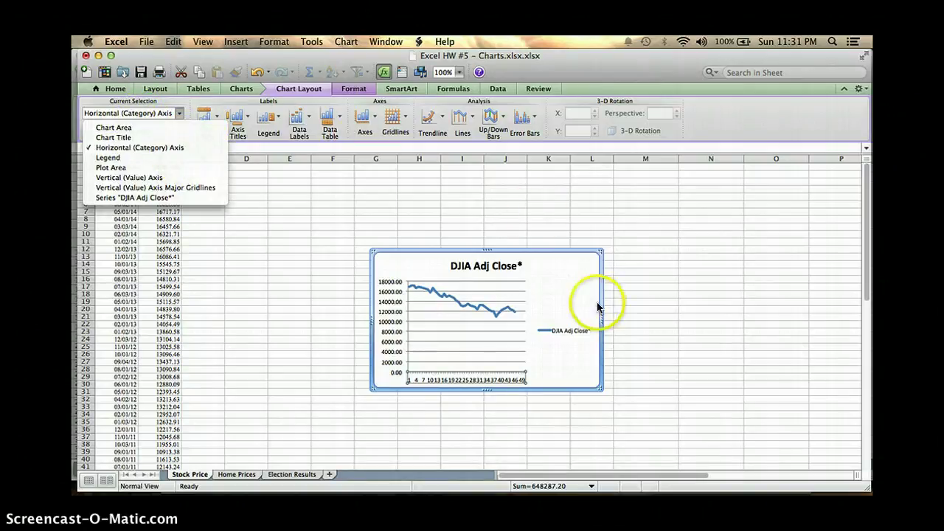
pyautogui.rightClick(550, 298)
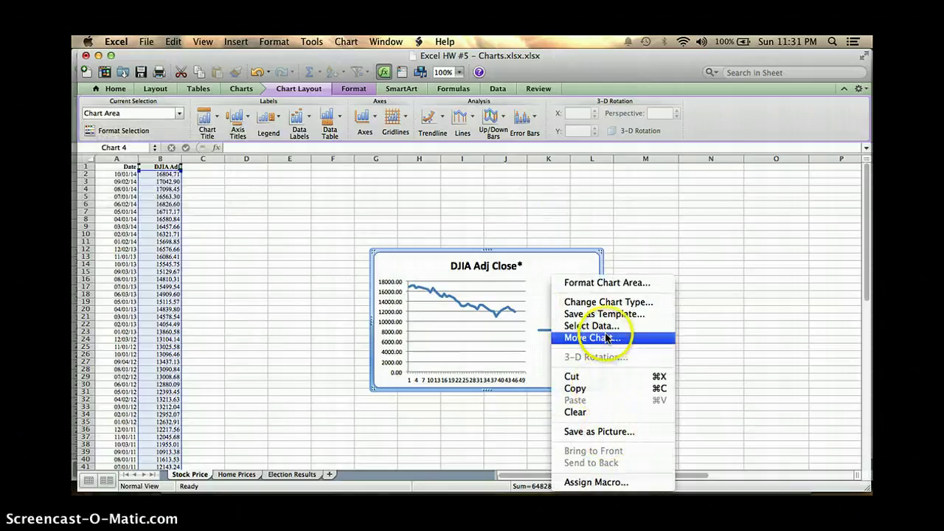
pyautogui.click(618, 284)
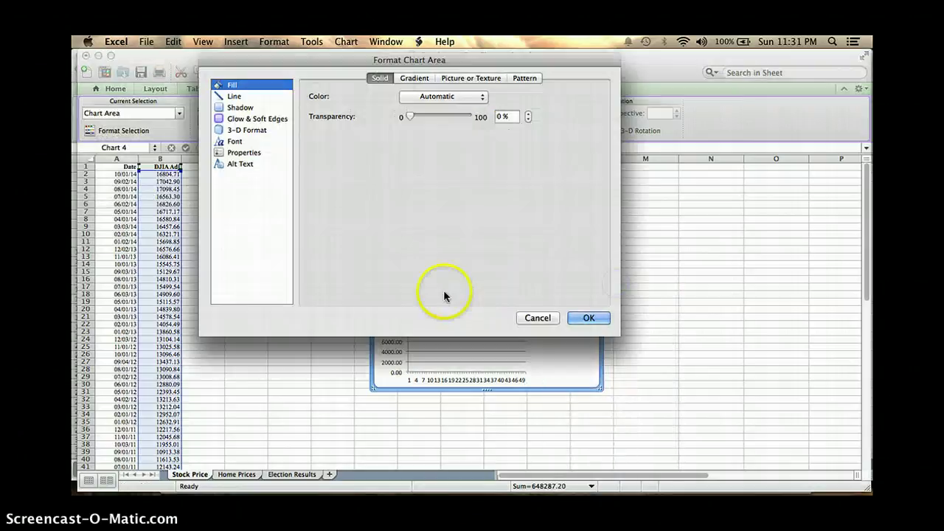
pyautogui.click(543, 319)
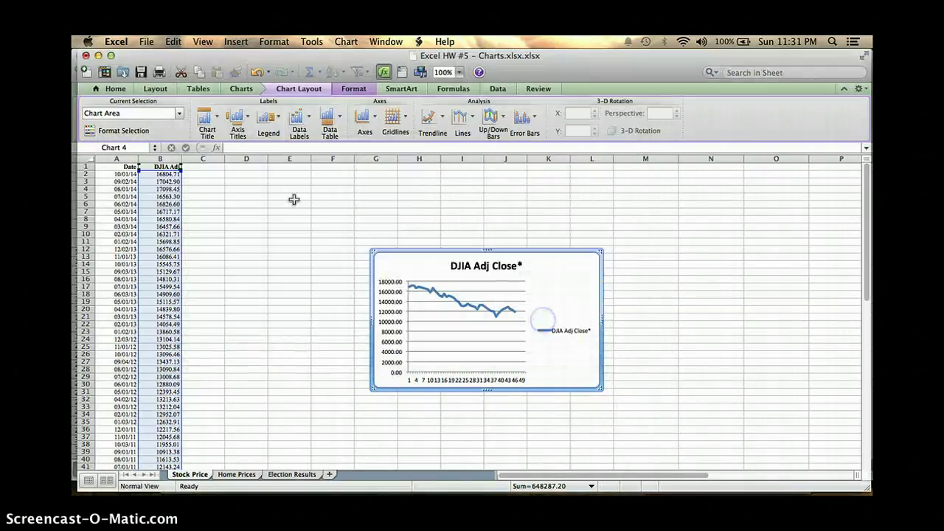
# Delete the current chart and insert a line chart from the Date and DJIA Adj Close* data in A1:B47
pyautogui.click(446, 254)
pyautogui.press('Delete')
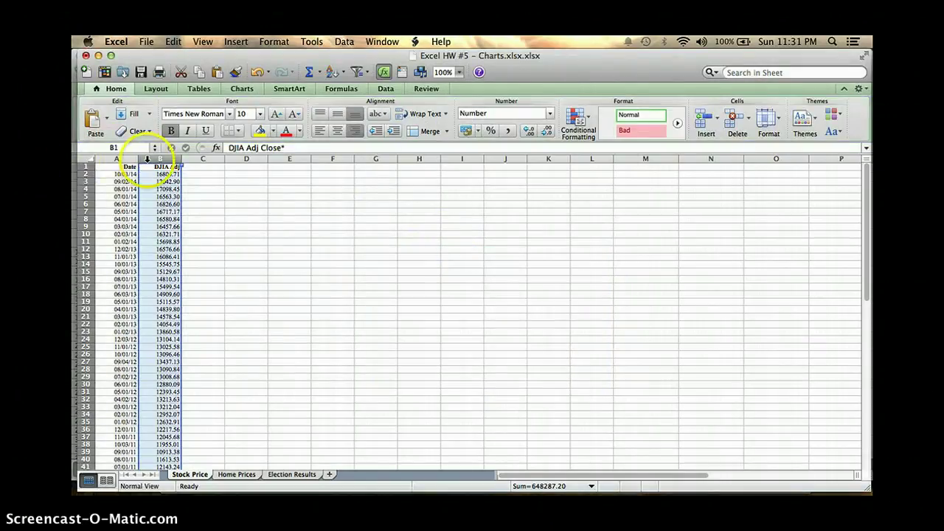
pyautogui.scroll(-10, 130, 288)
pyautogui.click(172, 255)
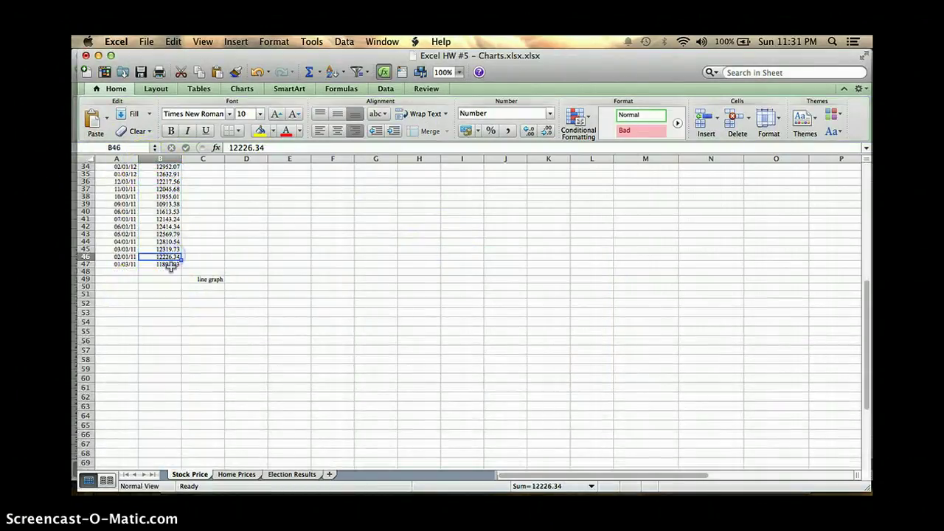
pyautogui.moveTo(169, 264); pyautogui.dragTo(78, 126)
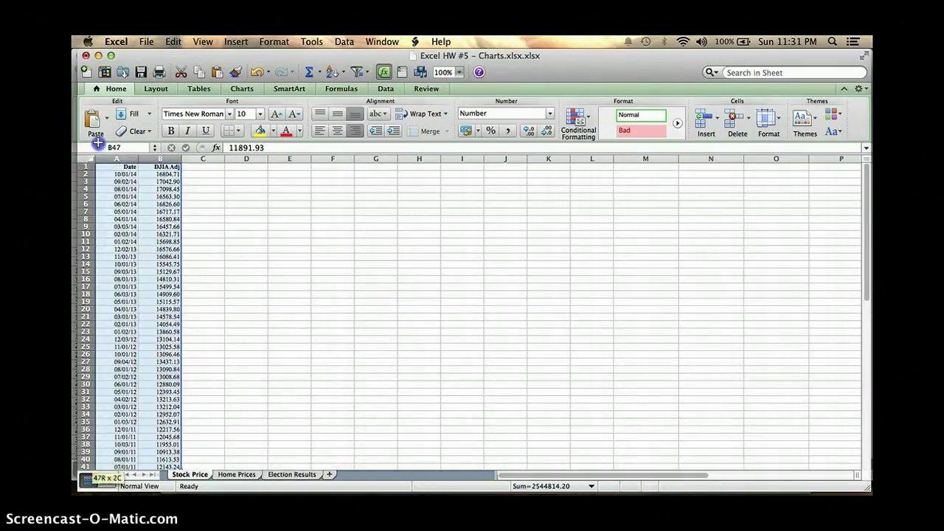
pyautogui.click(246, 89)
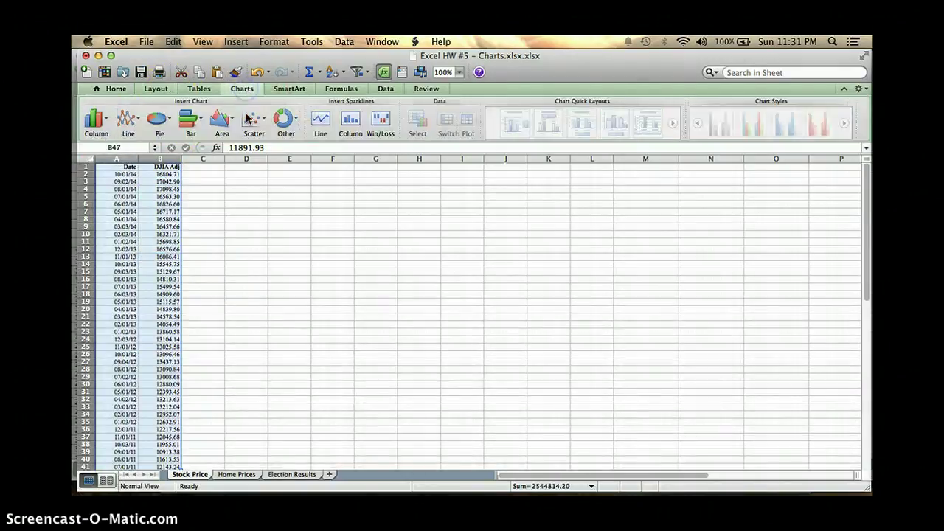
pyautogui.click(129, 122)
pyautogui.click(119, 200)
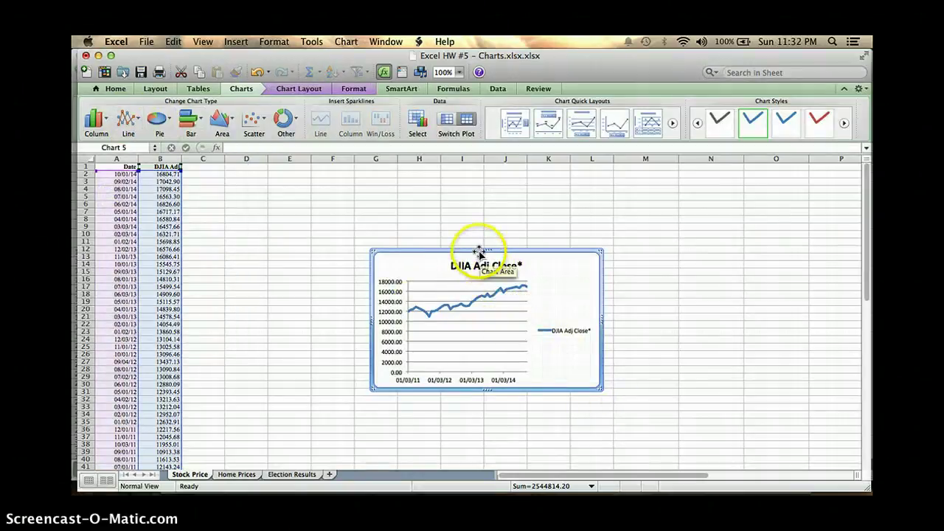
# Enlarge and reposition the DJIA line chart so it spans about columns E to M and rows 8 to 46
pyautogui.moveTo(601, 388); pyautogui.dragTo(736, 447)
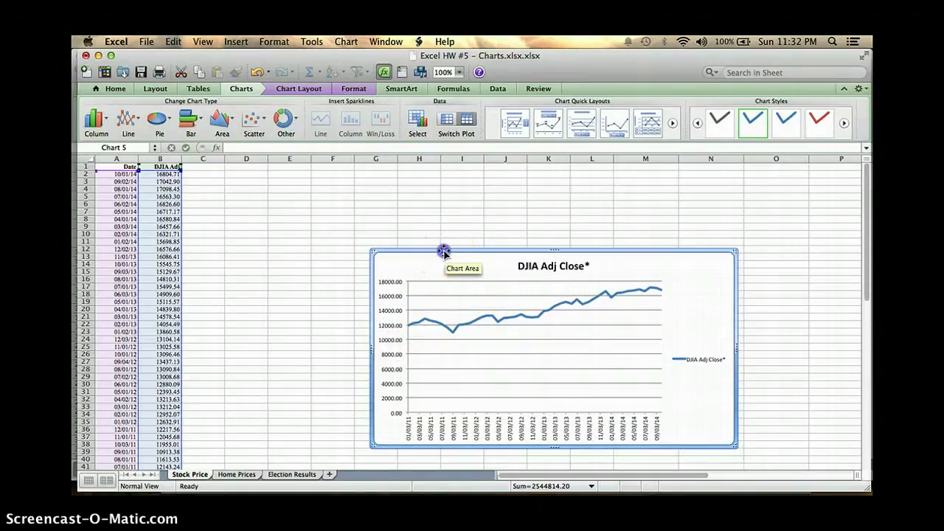
pyautogui.moveTo(443, 252); pyautogui.dragTo(372, 218)
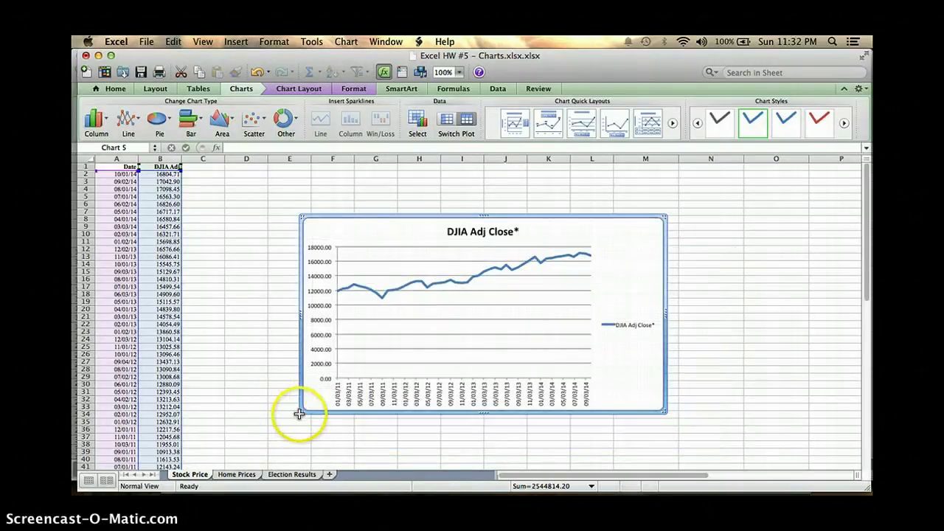
pyautogui.moveTo(298, 414); pyautogui.dragTo(231, 465)
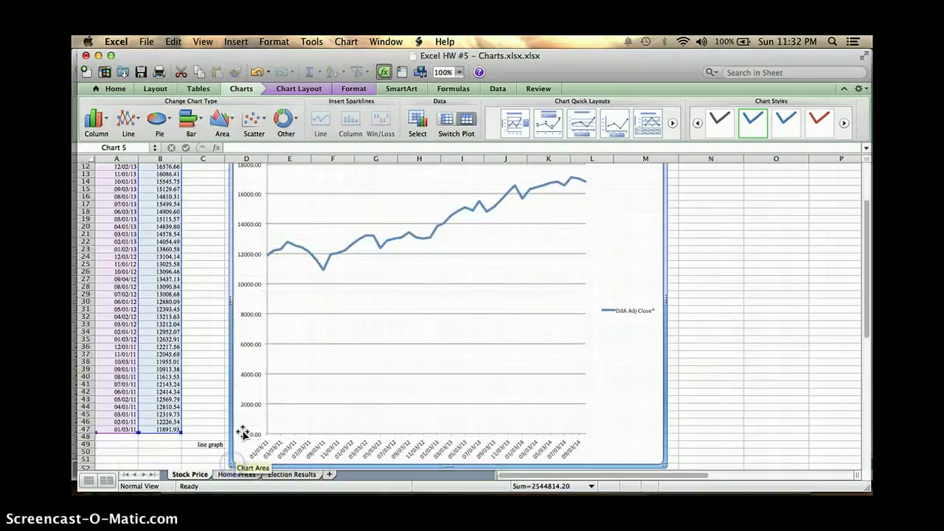
pyautogui.scroll(2, 292, 334)
pyautogui.scroll(-4, 292, 335)
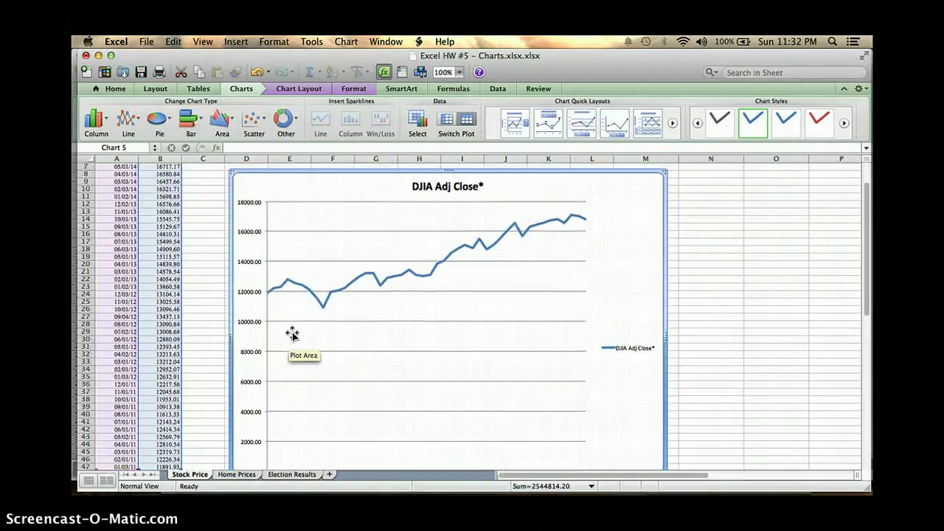
pyautogui.moveTo(358, 337); pyautogui.dragTo(276, 392)
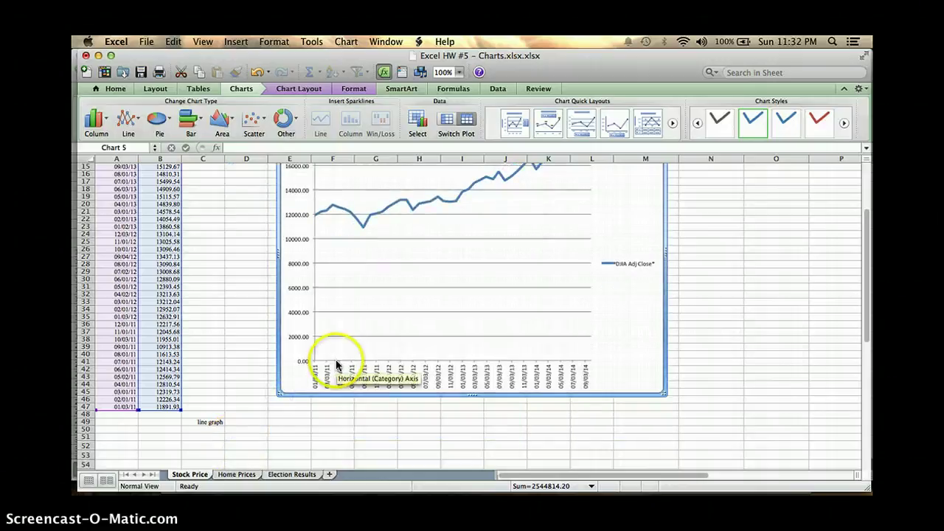
# Add a horizontal axis title below the axis of the DJIA line chart and set its text to Date
pyautogui.scroll(5, 344, 368)
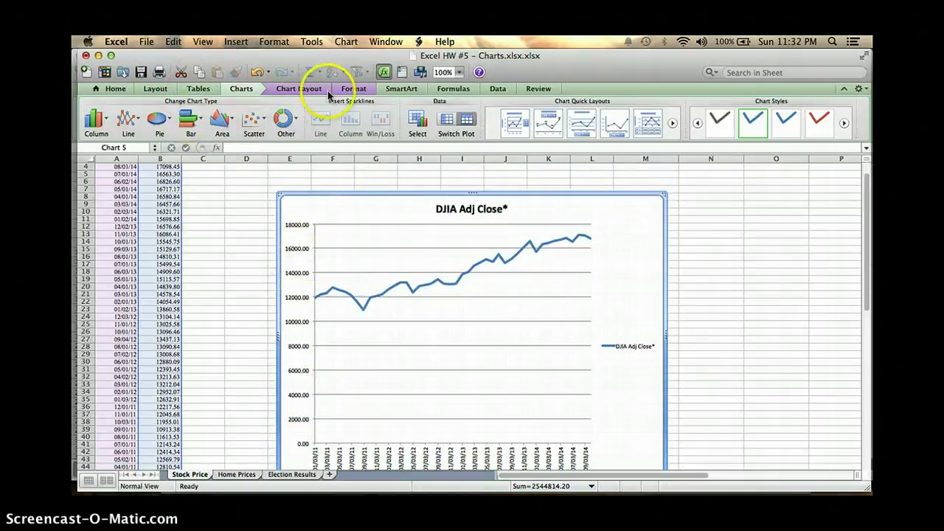
pyautogui.click(285, 90)
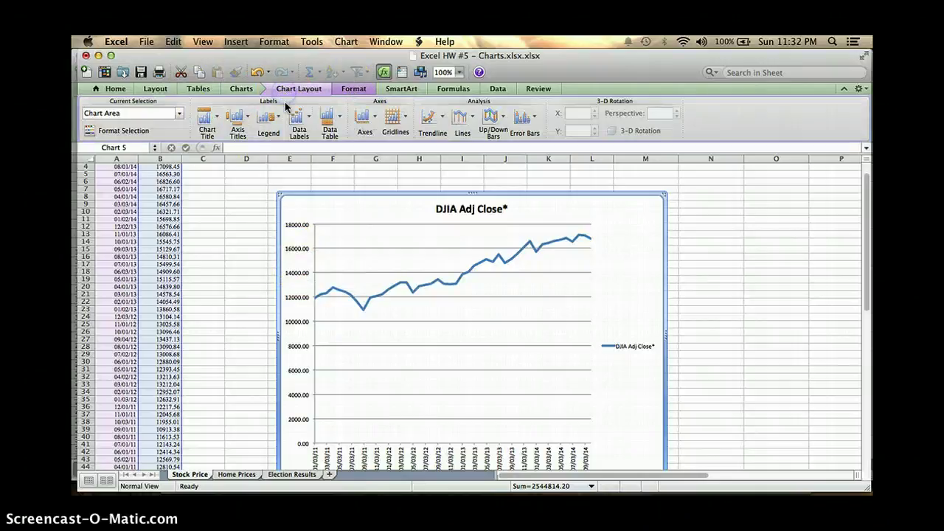
pyautogui.click(236, 130)
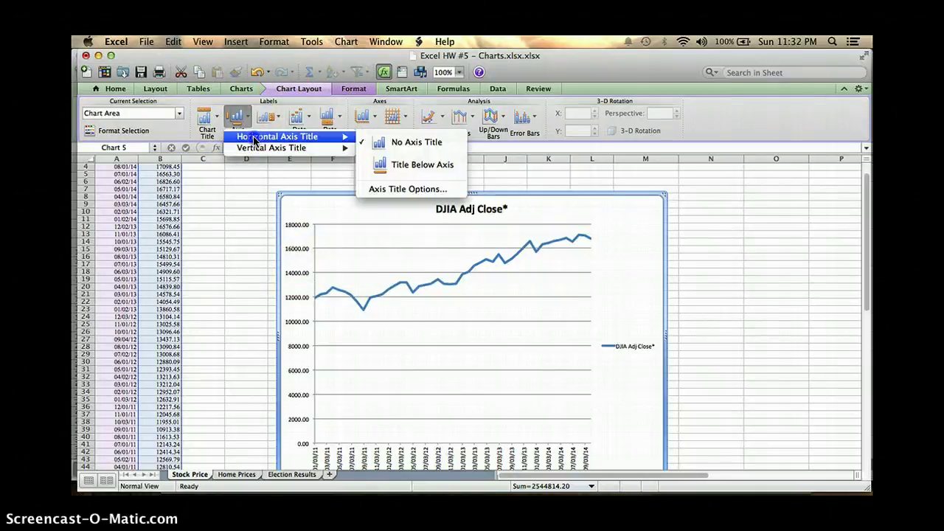
pyautogui.click(385, 289)
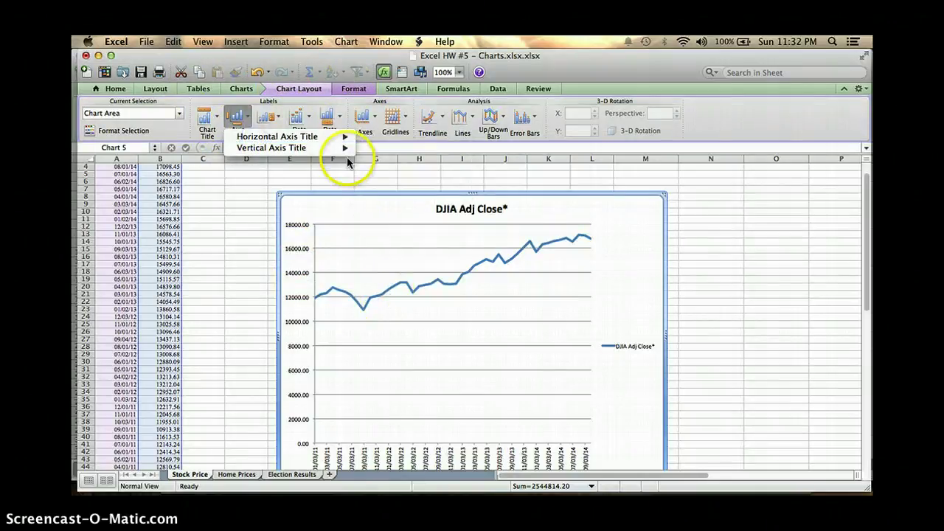
pyautogui.moveTo(347, 137)
pyautogui.click(384, 165)
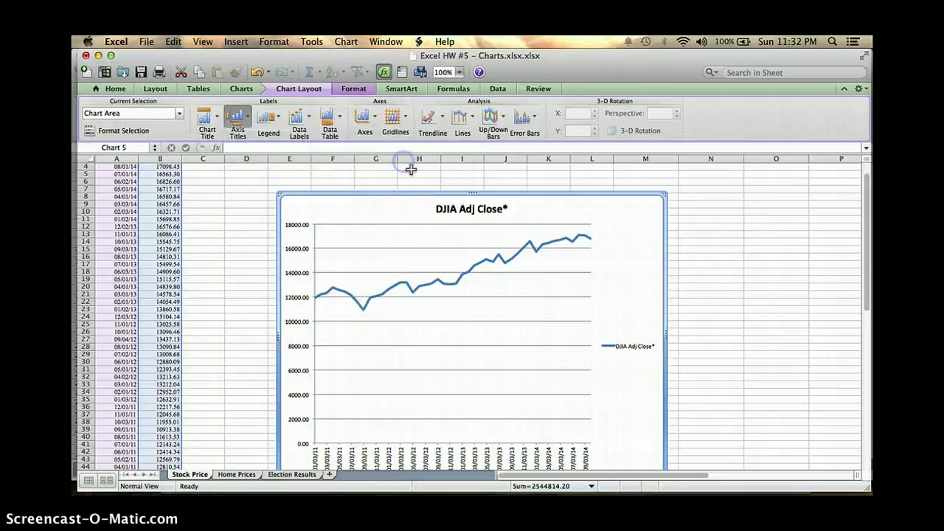
pyautogui.scroll(-5, 449, 285)
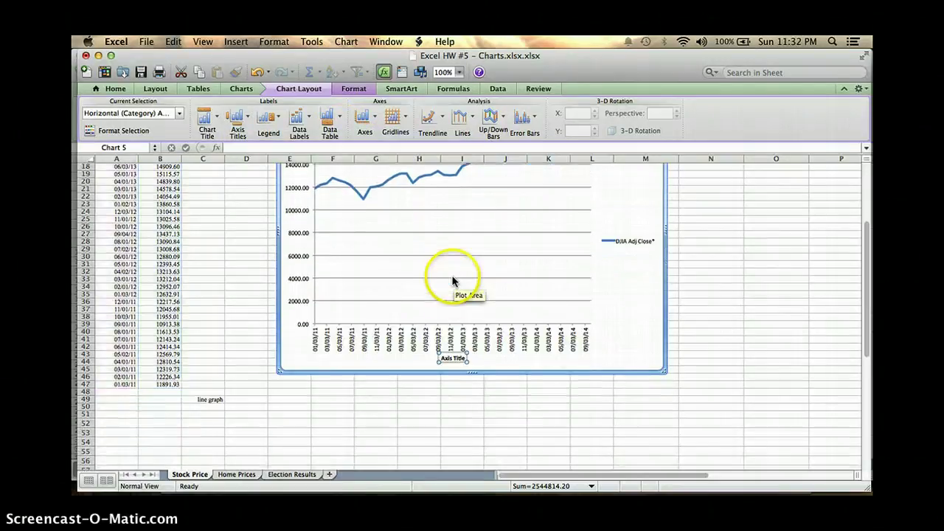
pyautogui.click(453, 358)
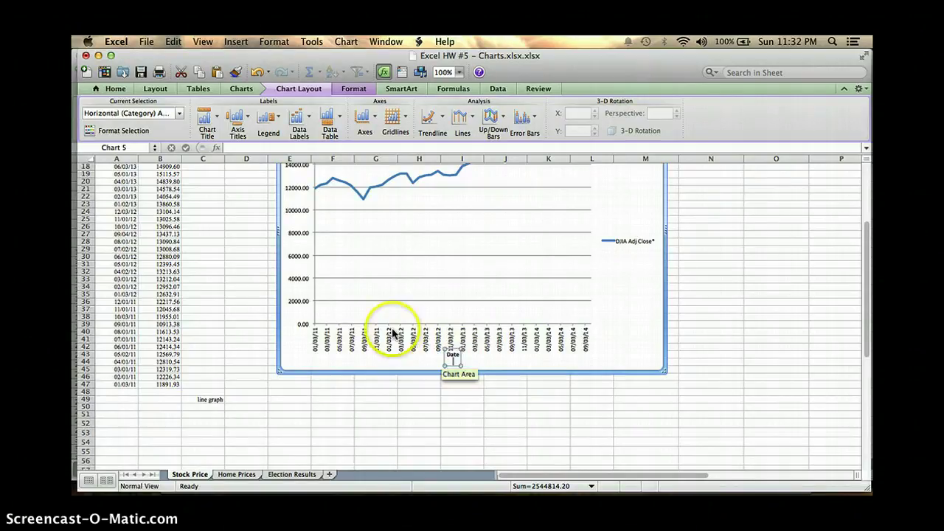
pyautogui.click(398, 360)
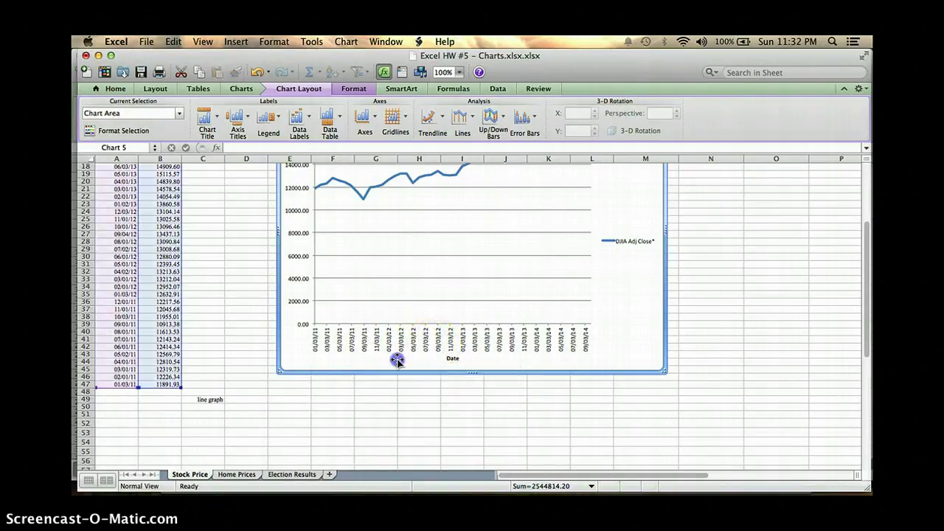
# Add a rotated vertical axis title to the DJIA line chart and set its text to ADJ
pyautogui.scroll(3, 398, 360)
pyautogui.click(236, 118)
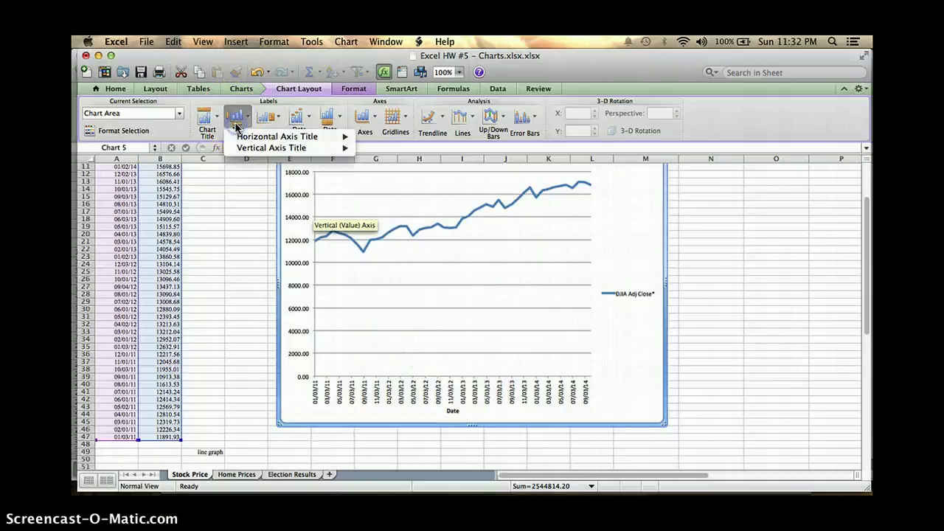
pyautogui.click(294, 150)
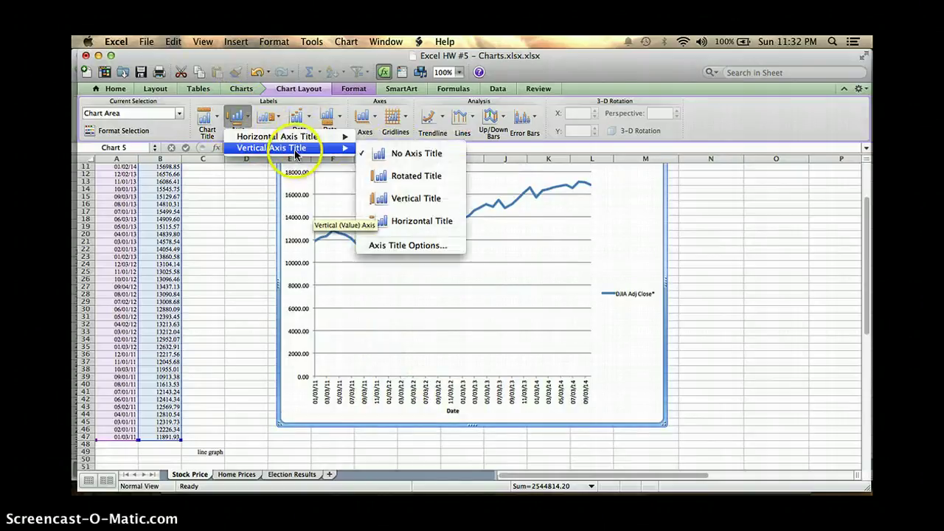
pyautogui.click(418, 178)
pyautogui.click(290, 271)
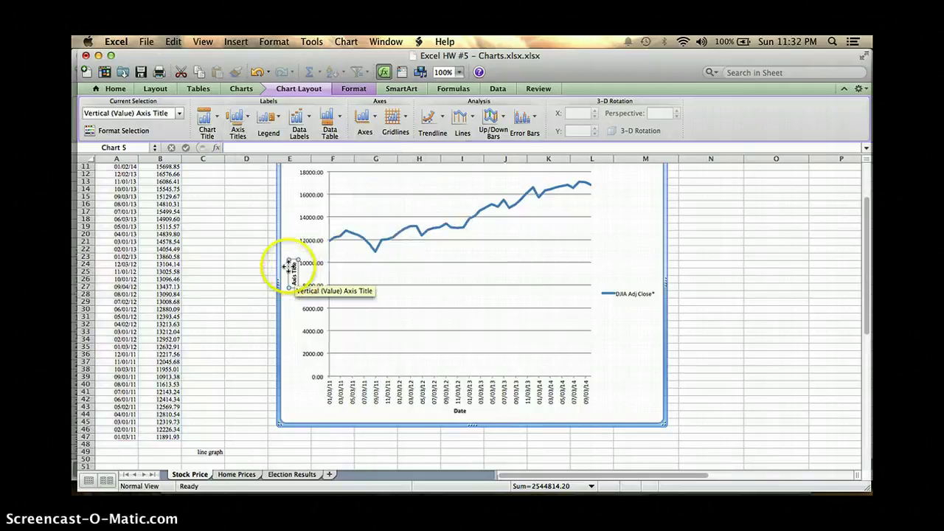
pyautogui.click(292, 267)
pyautogui.scroll(5, 292, 267)
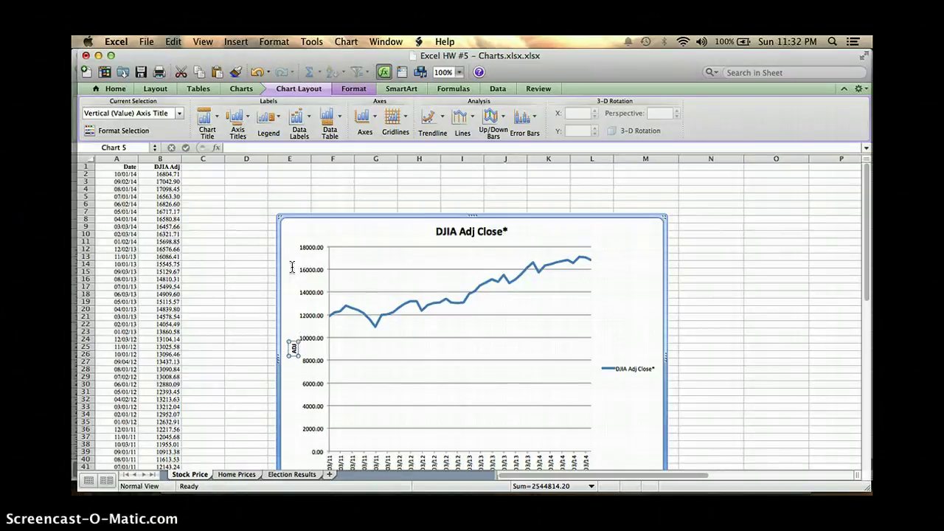
pyautogui.click(281, 302)
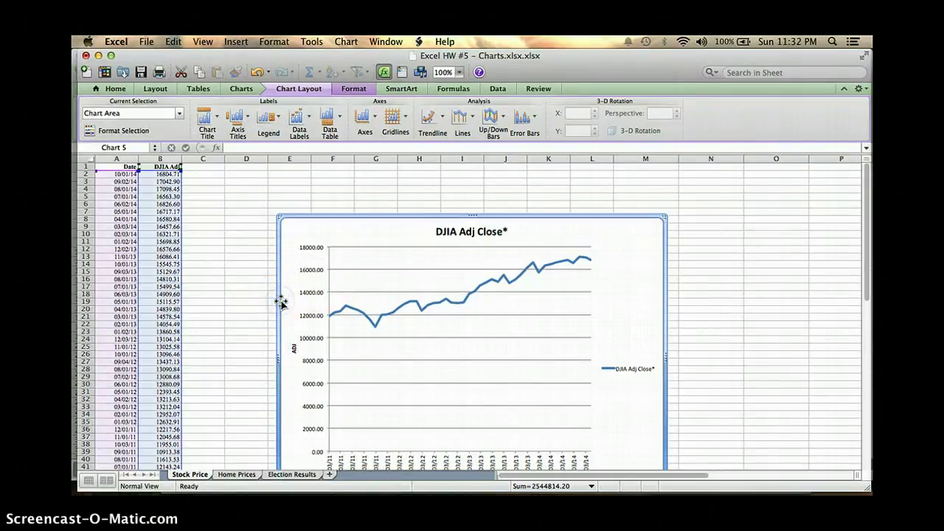
pyautogui.scroll(-2, 305, 302)
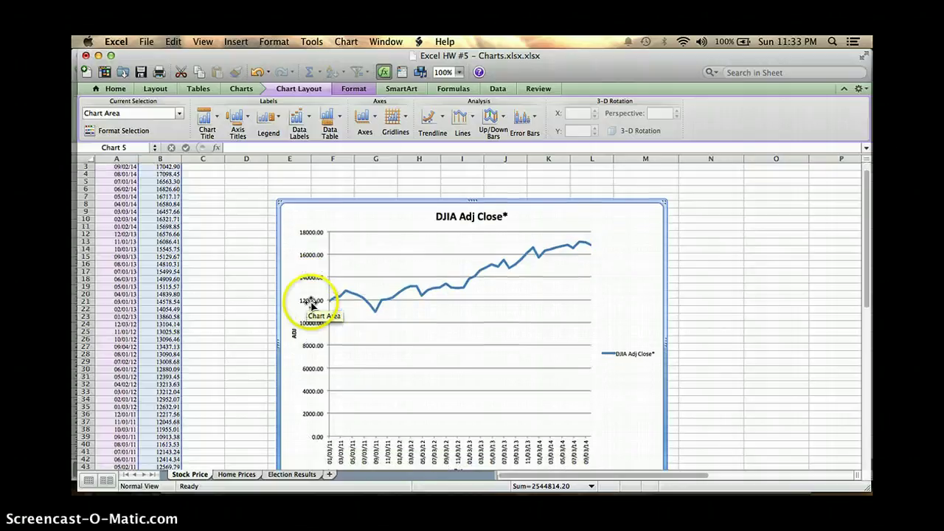
pyautogui.rightClick(341, 358)
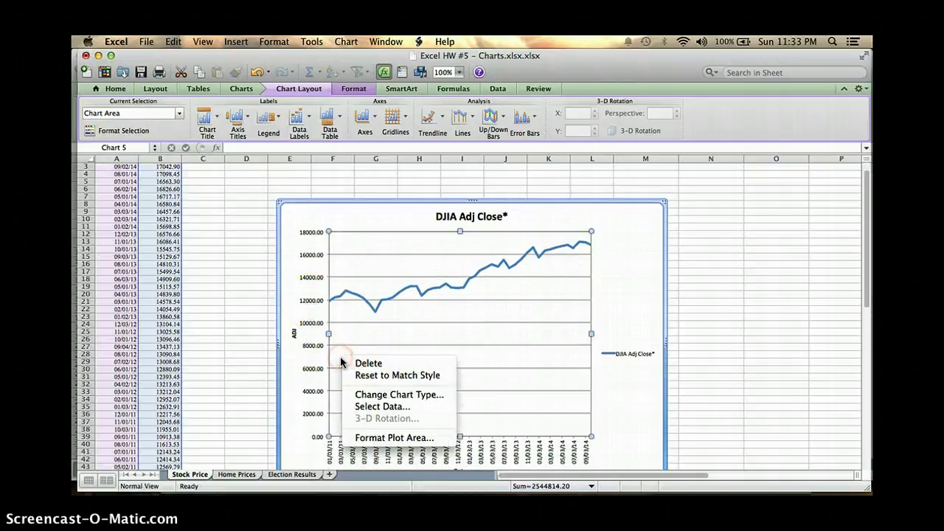
pyautogui.click(405, 439)
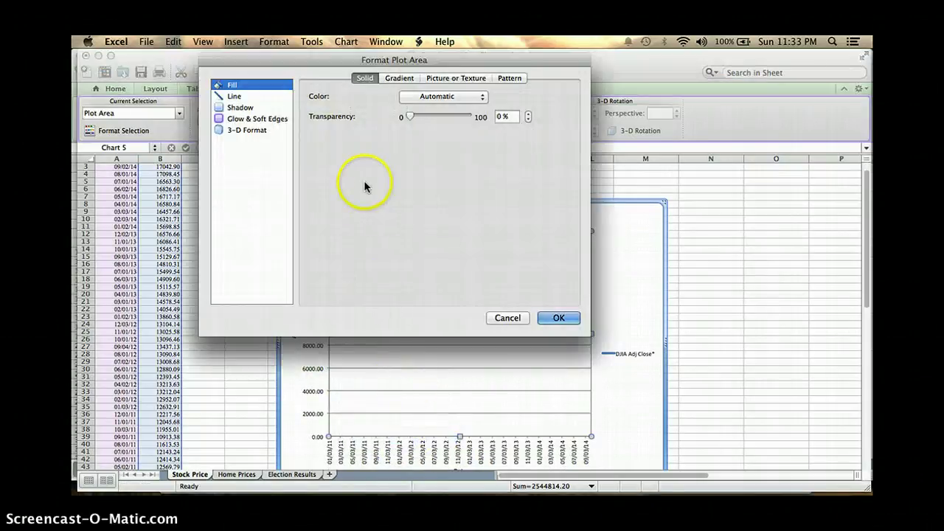
pyautogui.click(229, 95)
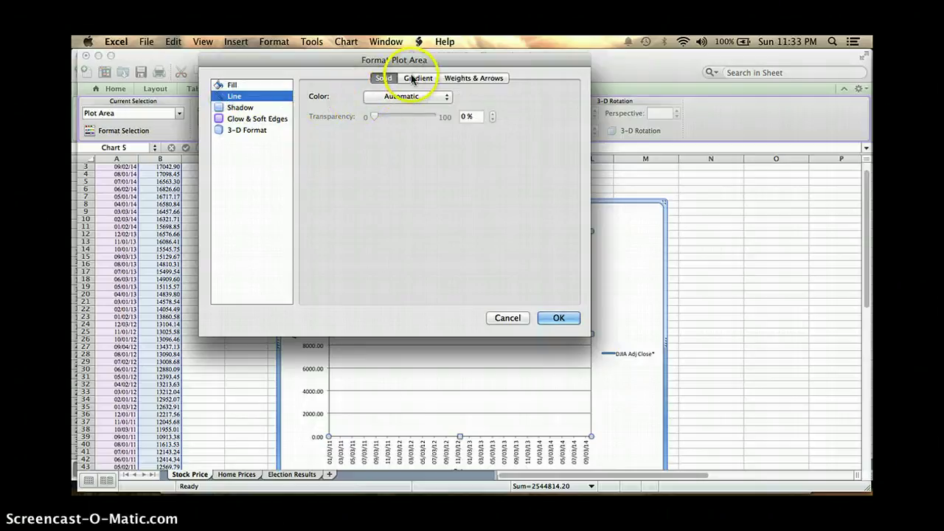
pyautogui.click(255, 119)
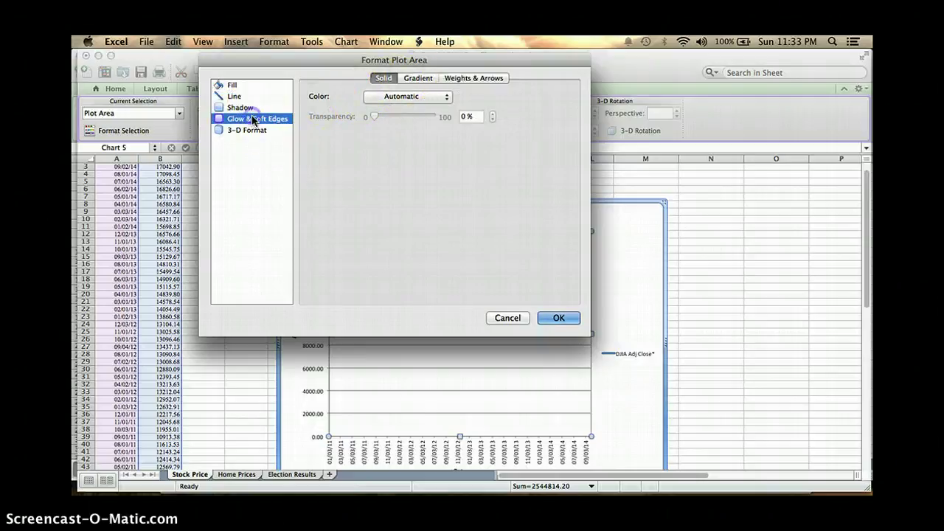
pyautogui.click(521, 317)
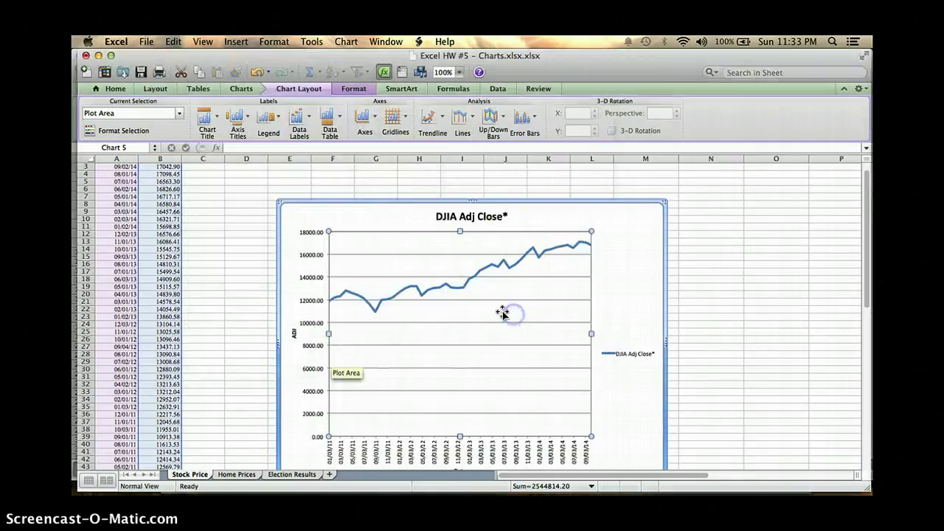
# Fill the plot area of the DJIA line chart with light gray
pyautogui.click(354, 89)
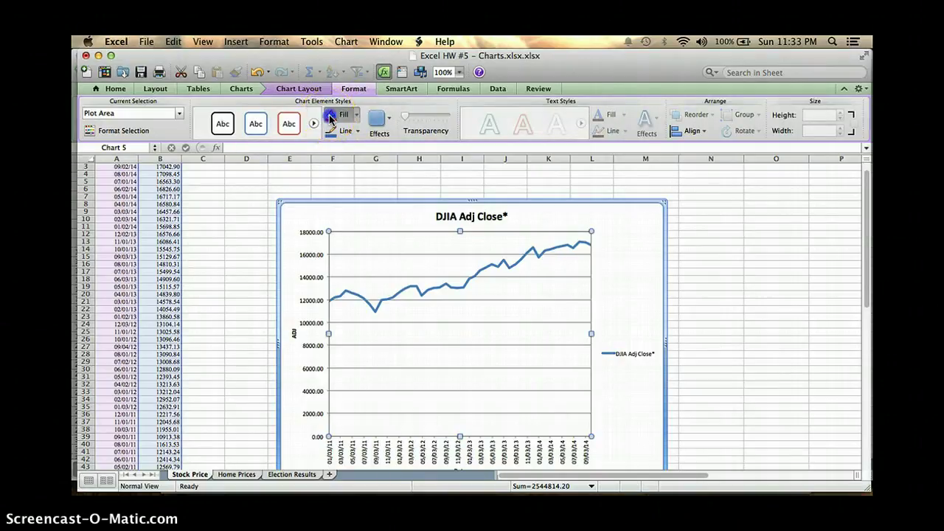
pyautogui.click(331, 118)
pyautogui.click(357, 116)
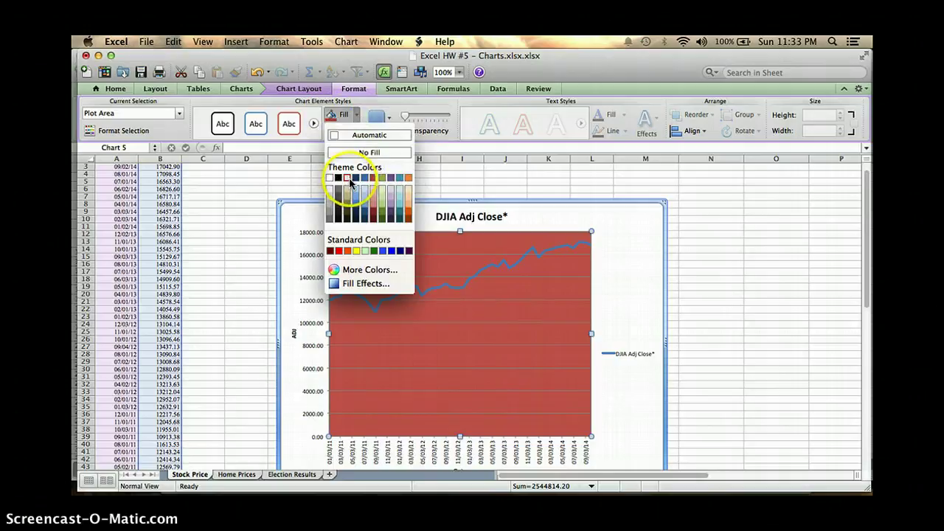
pyautogui.click(321, 198)
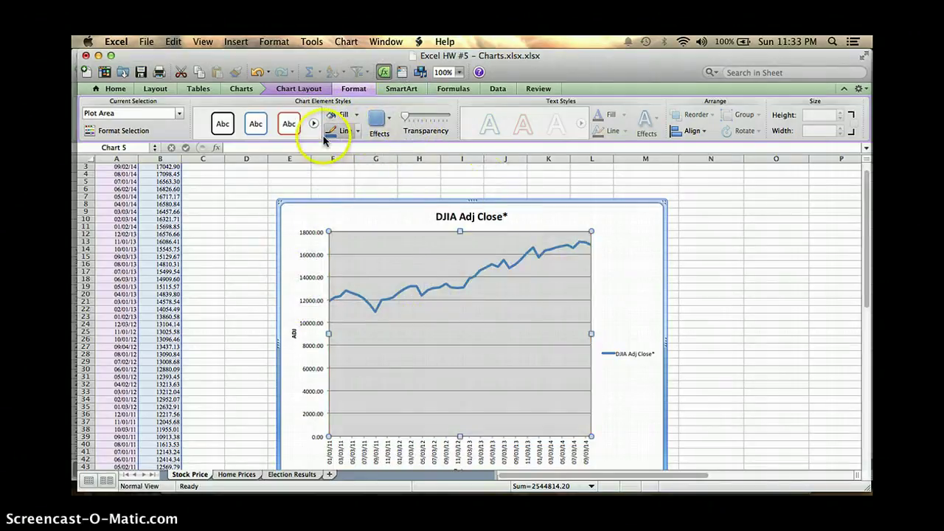
pyautogui.click(643, 262)
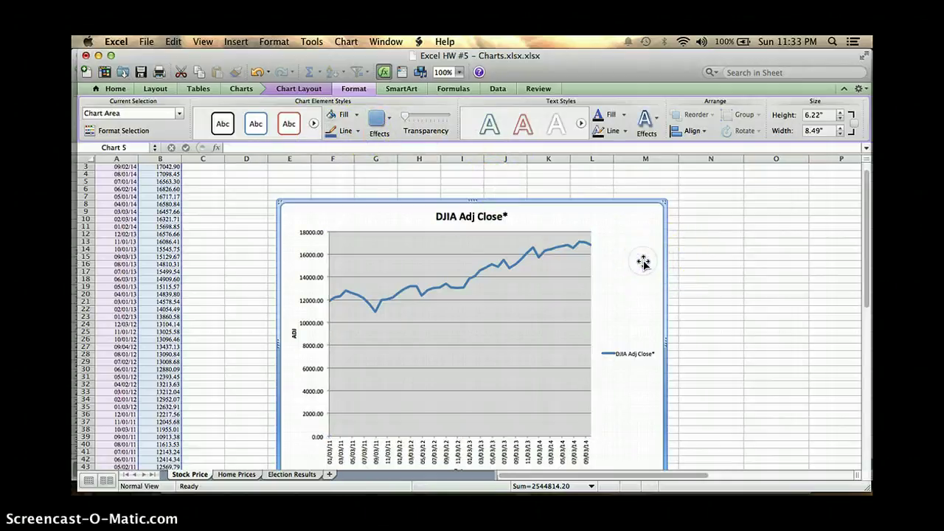
pyautogui.click(623, 116)
pyautogui.click(620, 115)
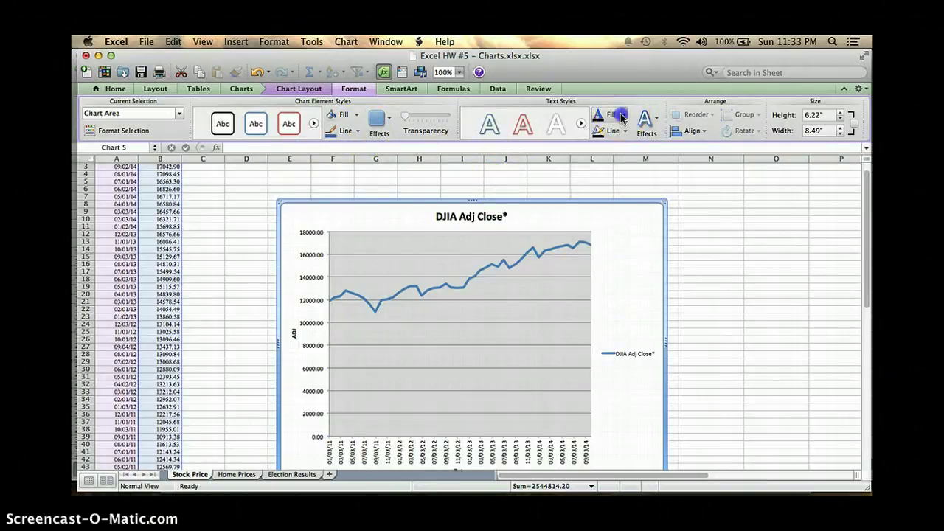
pyautogui.click(378, 118)
pyautogui.moveTo(412, 212)
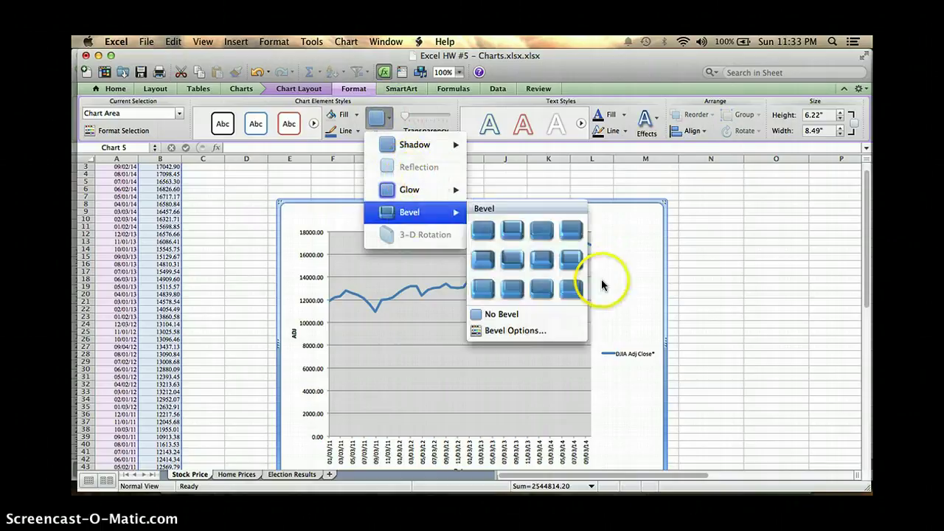
pyautogui.click(635, 277)
# Format the chart area of the DJIA line chart with a solid blue fill
pyautogui.rightClick(636, 277)
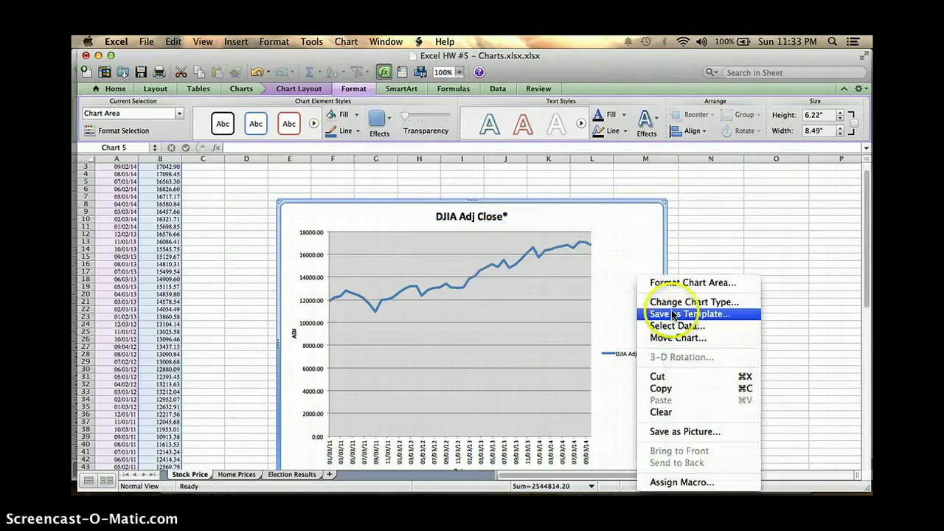
pyautogui.click(672, 283)
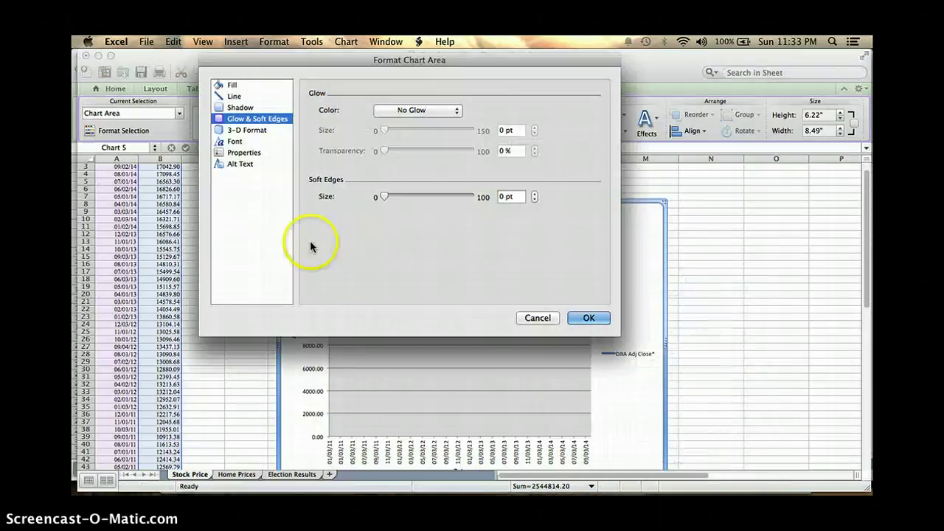
pyautogui.click(238, 109)
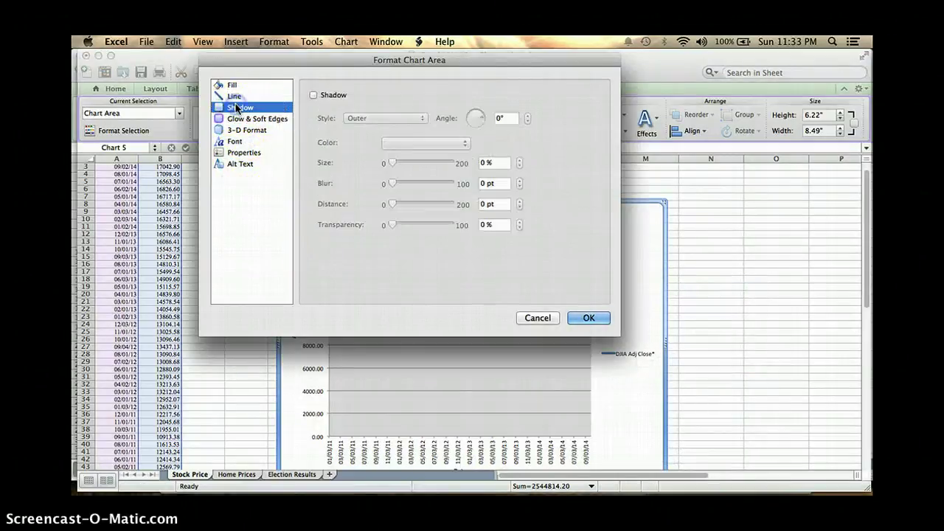
pyautogui.click(233, 85)
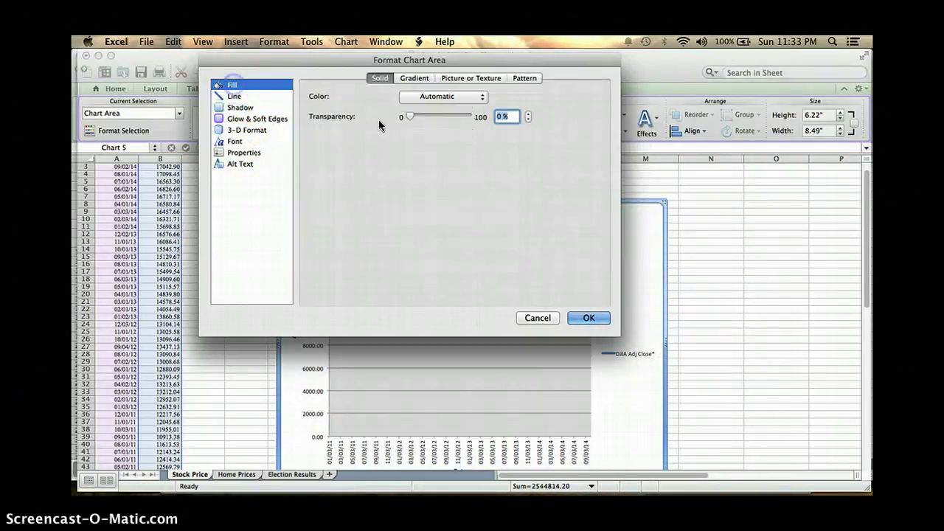
pyautogui.click(418, 101)
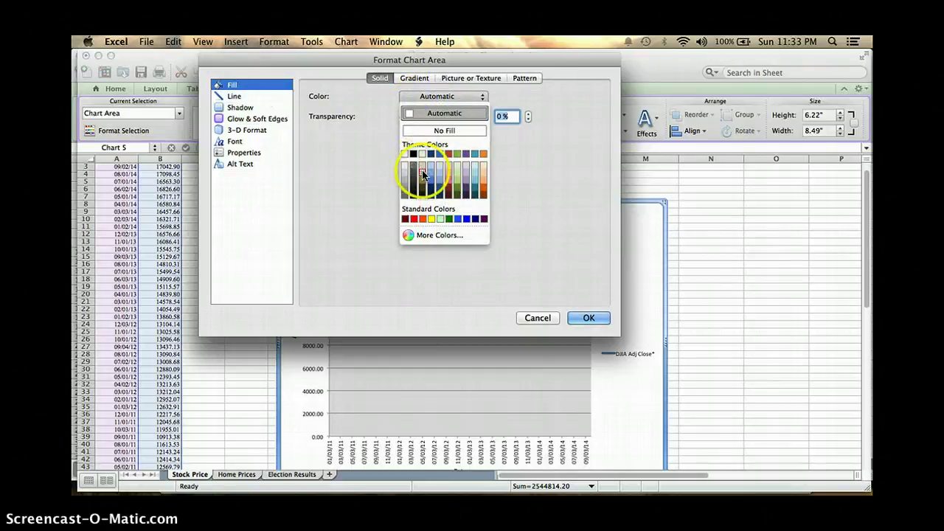
pyautogui.click(405, 183)
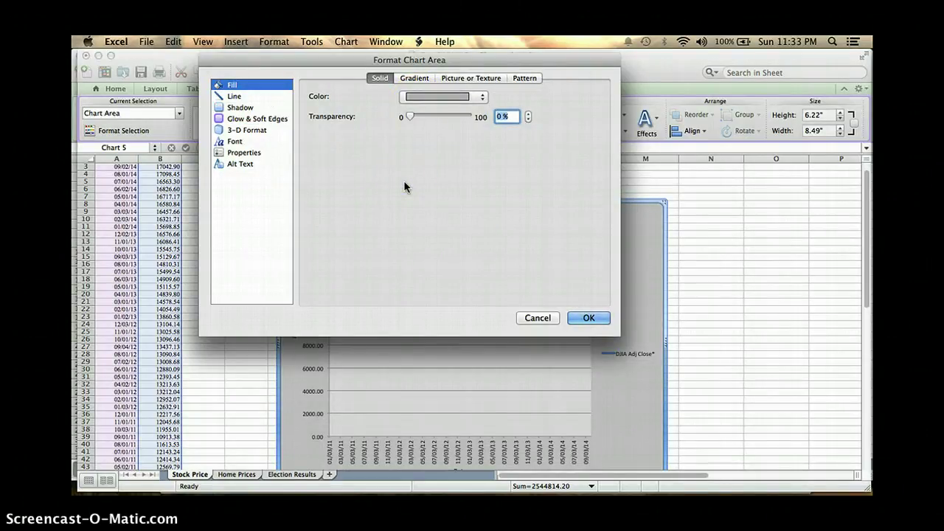
pyautogui.click(570, 313)
pyautogui.click(432, 96)
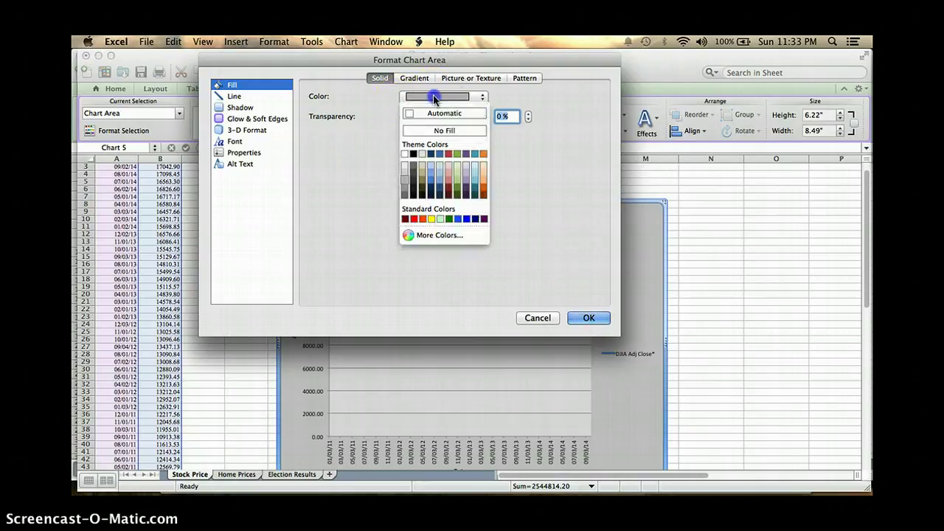
pyautogui.click(432, 184)
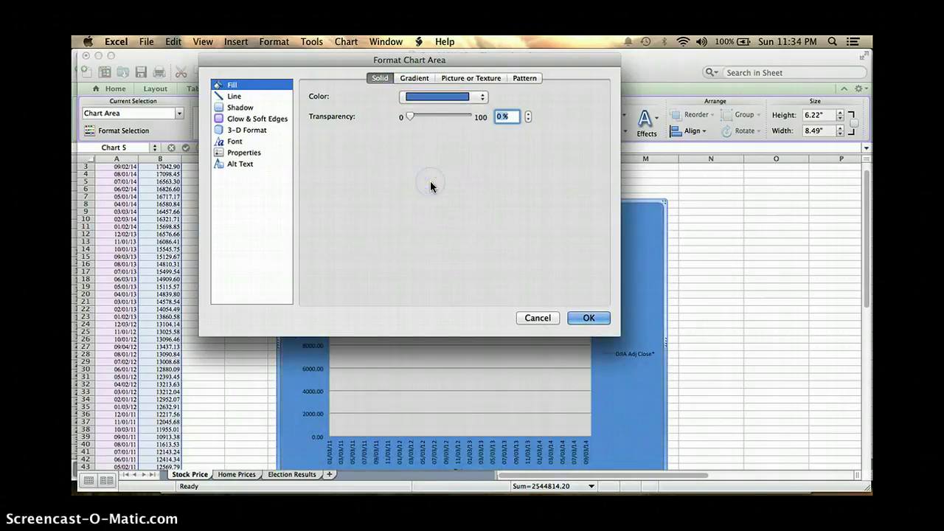
pyautogui.click(586, 318)
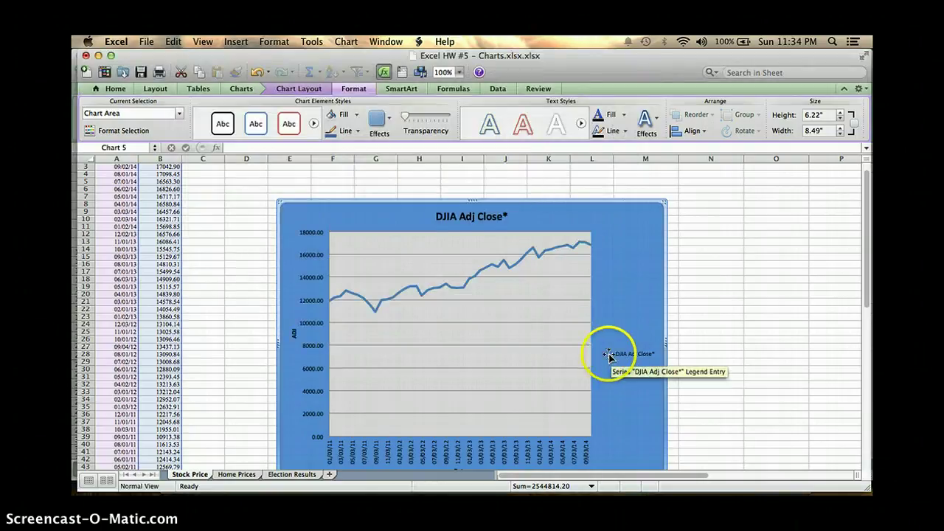
# Change the line color of the DJIA Adj Close* series to yellow
pyautogui.click(631, 356)
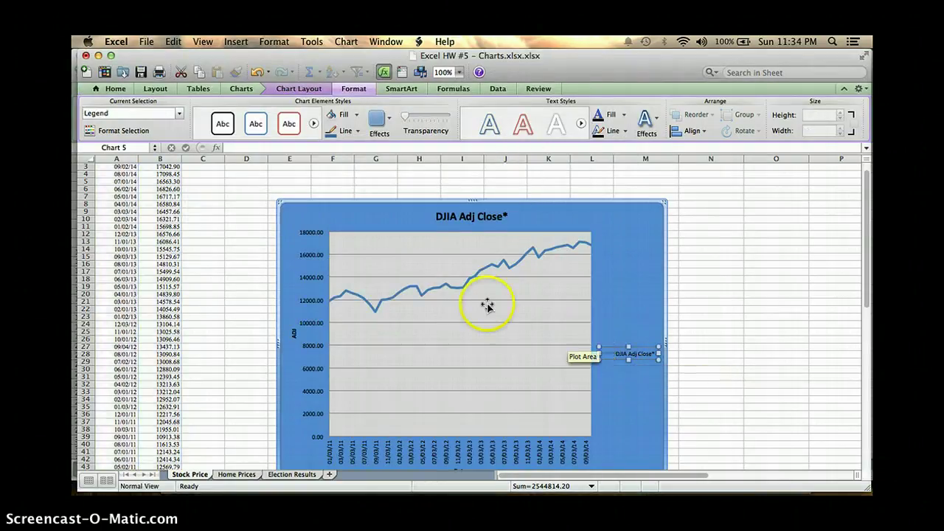
pyautogui.doubleClick(432, 292)
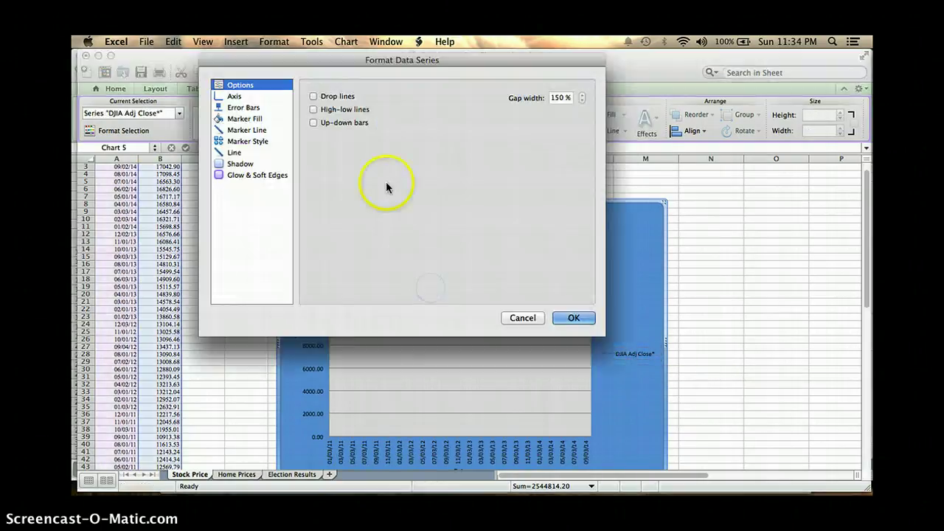
pyautogui.click(526, 318)
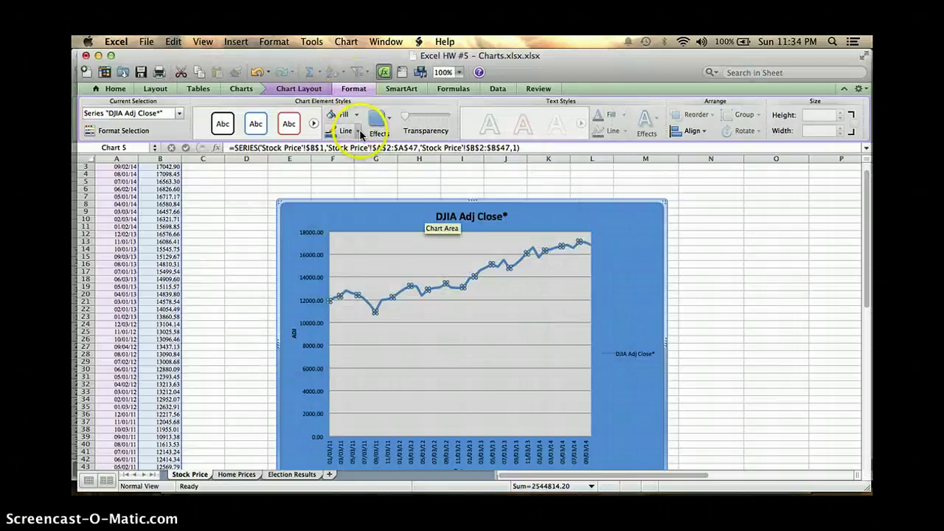
pyautogui.click(359, 131)
pyautogui.click(358, 131)
pyautogui.click(356, 249)
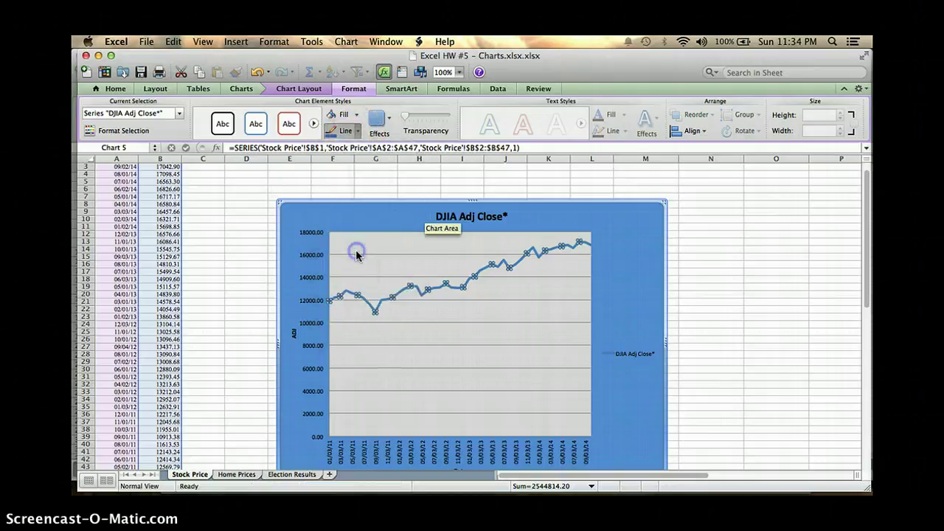
pyautogui.click(645, 383)
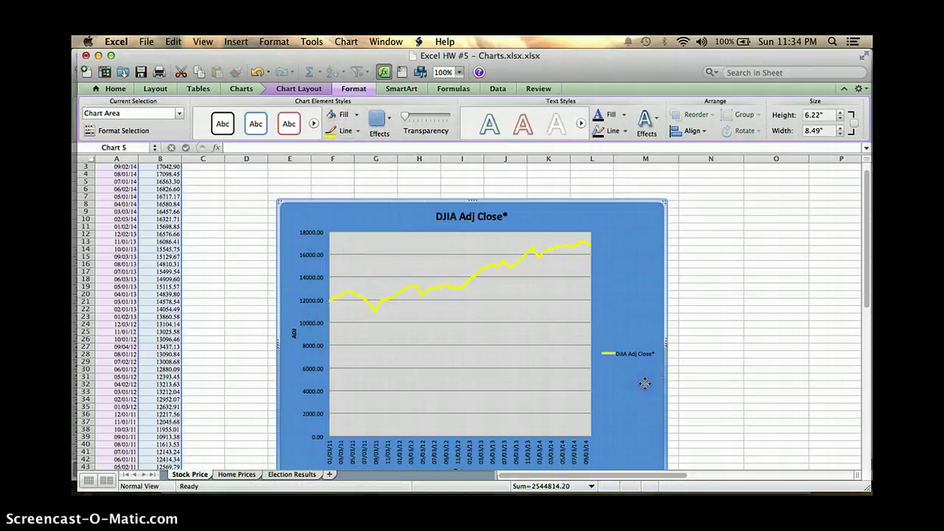
pyautogui.scroll(-2, 623, 420)
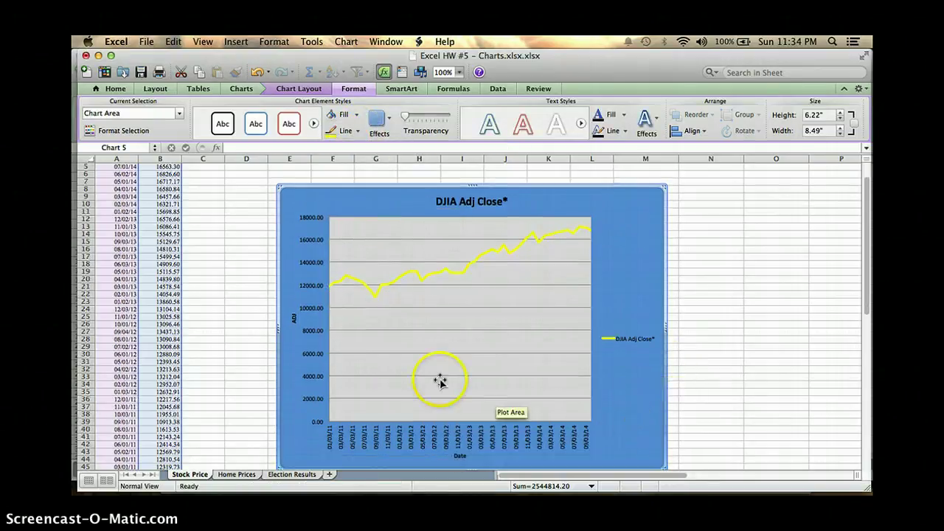
# On the Home Prices sheet, insert a bar chart from the selected City and Zip Code columns
pyautogui.click(238, 474)
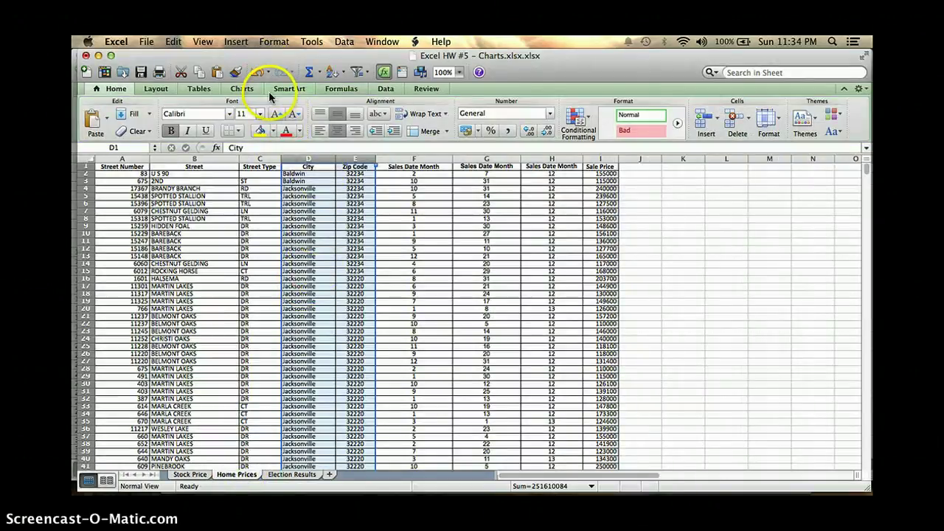
pyautogui.click(236, 89)
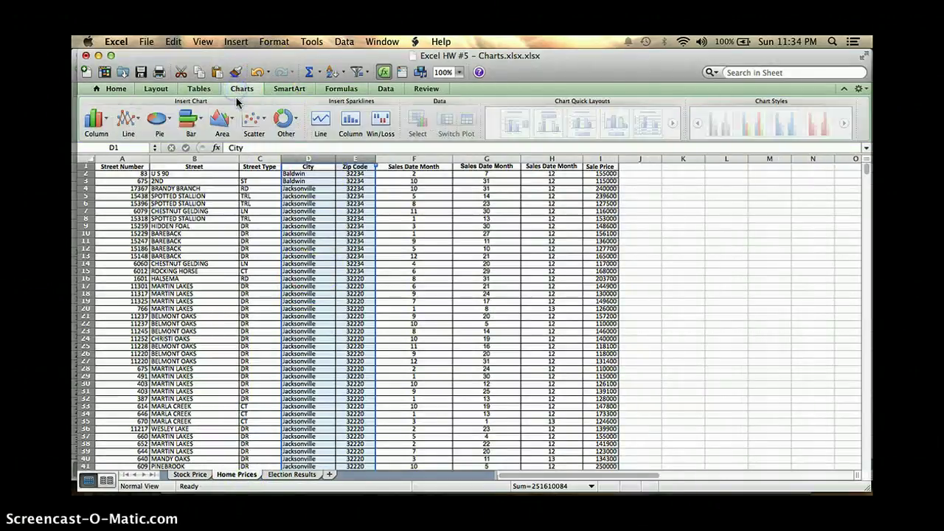
pyautogui.click(191, 125)
pyautogui.click(238, 159)
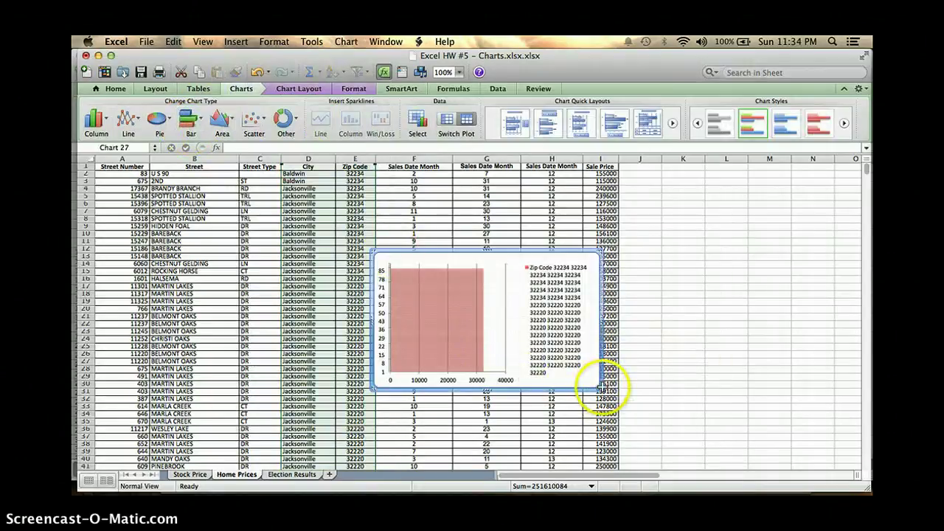
# Enlarge the Zip Code bar chart to span about columns B to M and rows 2 to 45, and delete its legend
pyautogui.moveTo(590, 392); pyautogui.dragTo(698, 437)
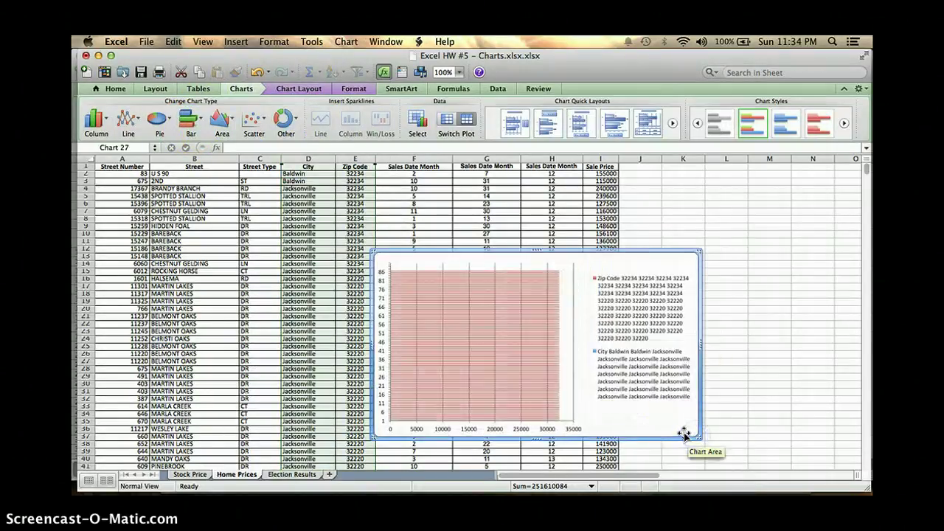
pyautogui.moveTo(372, 254); pyautogui.dragTo(183, 174)
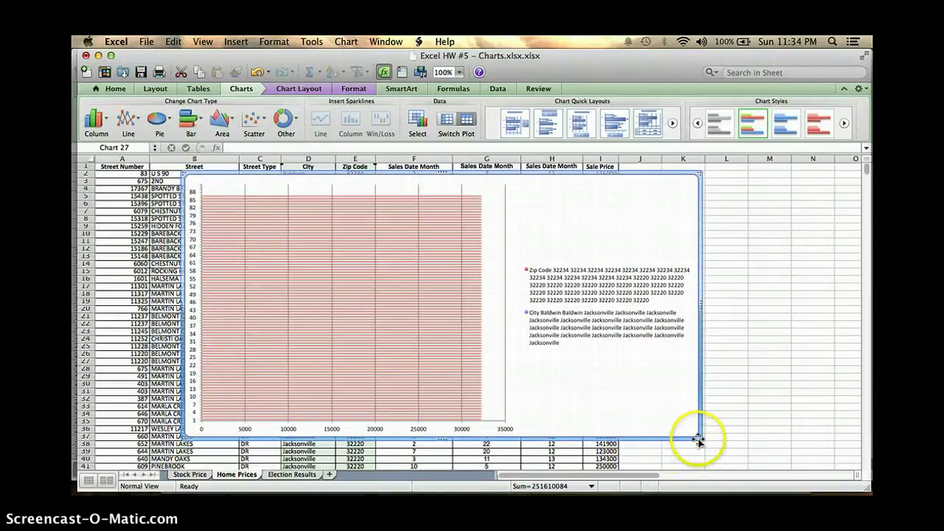
pyautogui.moveTo(698, 438); pyautogui.dragTo(784, 498)
pyautogui.scroll(-5, 616, 398)
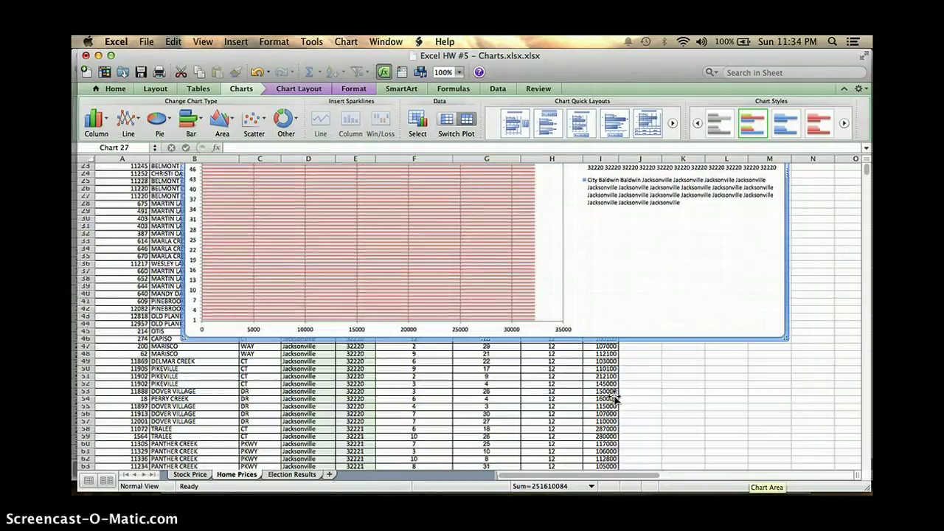
pyautogui.scroll(-20, 616, 398)
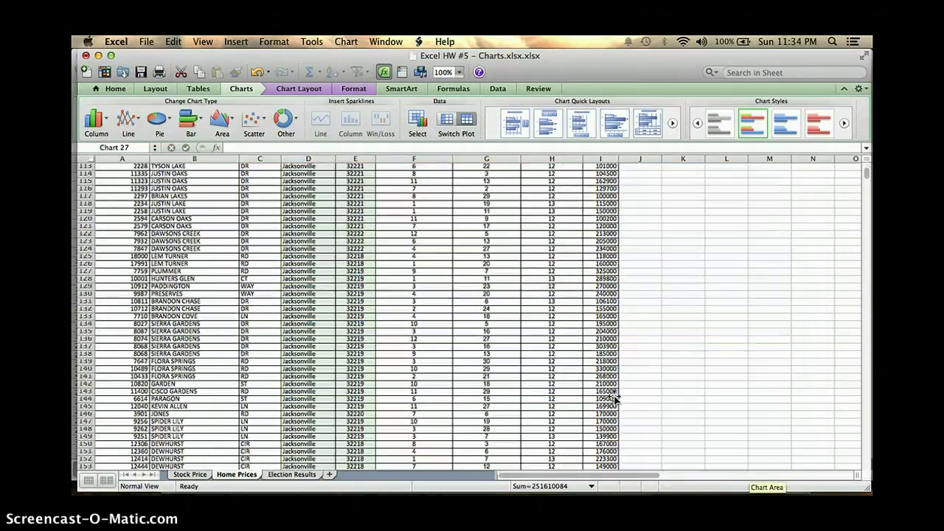
pyautogui.scroll(20, 615, 398)
pyautogui.click(609, 348)
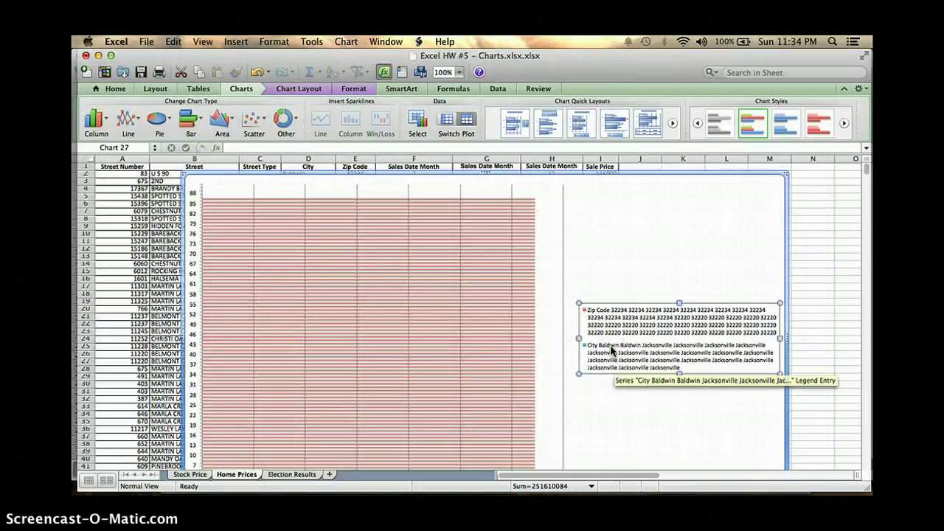
pyautogui.press('Delete')
pyautogui.rightClick(751, 249)
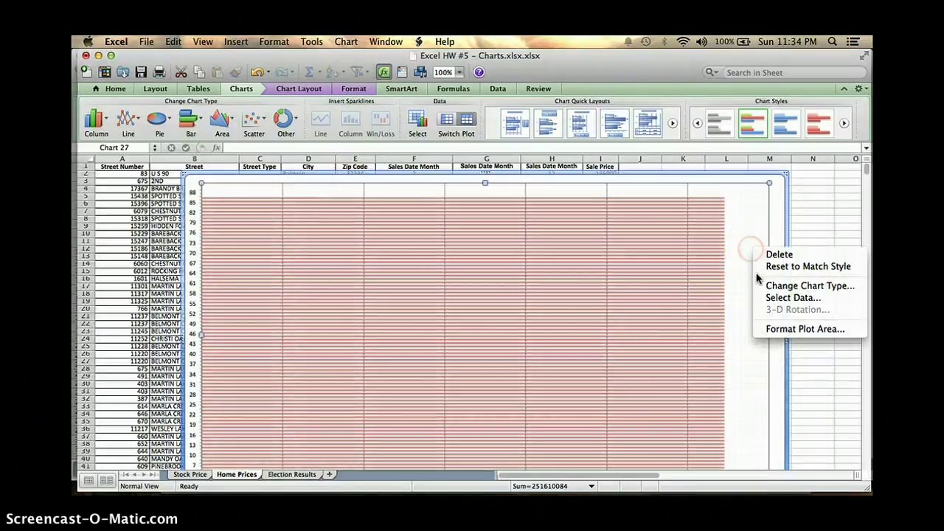
pyautogui.click(778, 329)
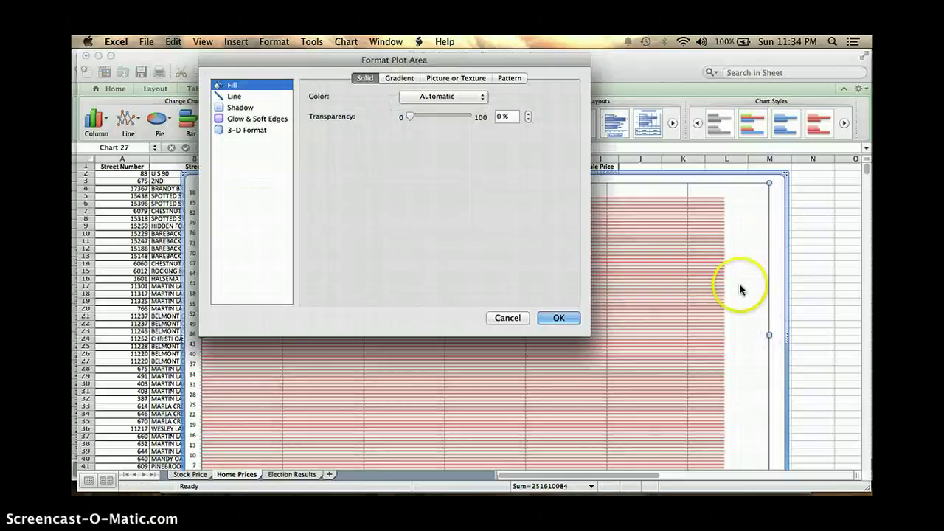
pyautogui.click(507, 318)
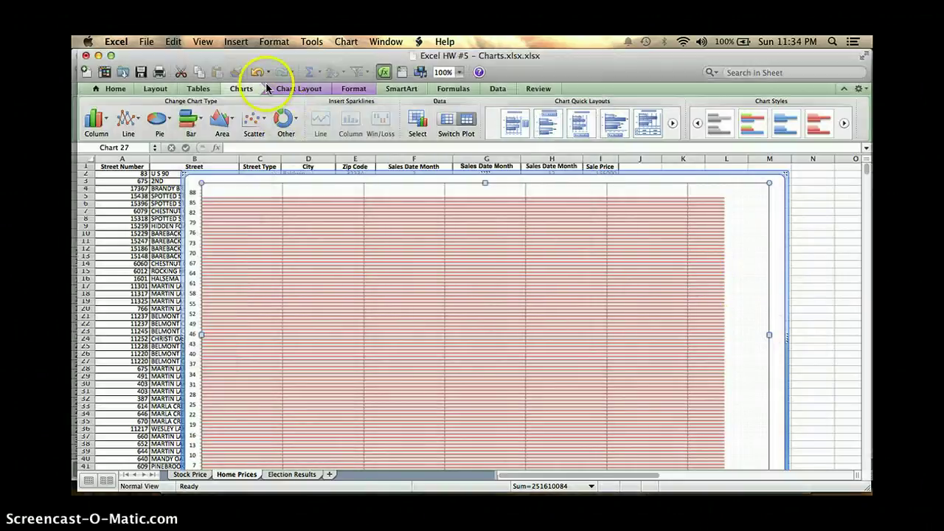
pyautogui.click(304, 88)
pyautogui.click(341, 90)
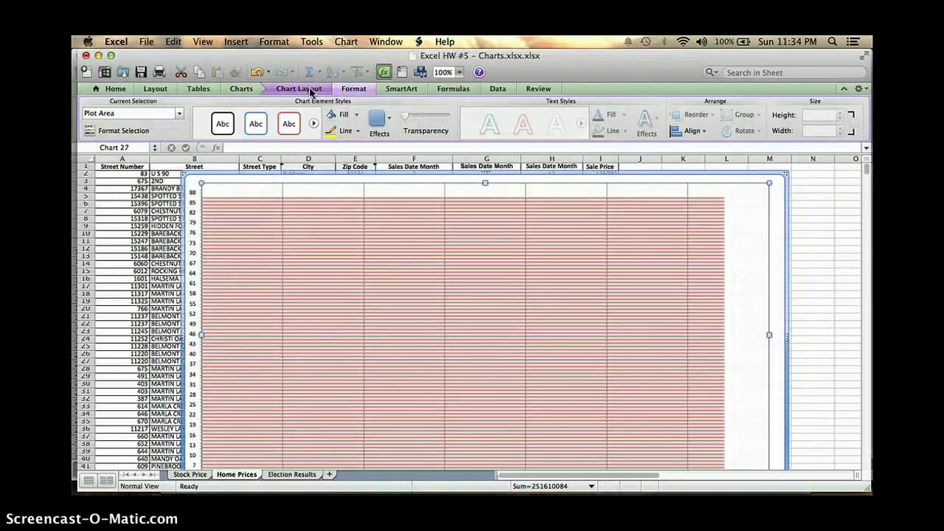
pyautogui.click(310, 90)
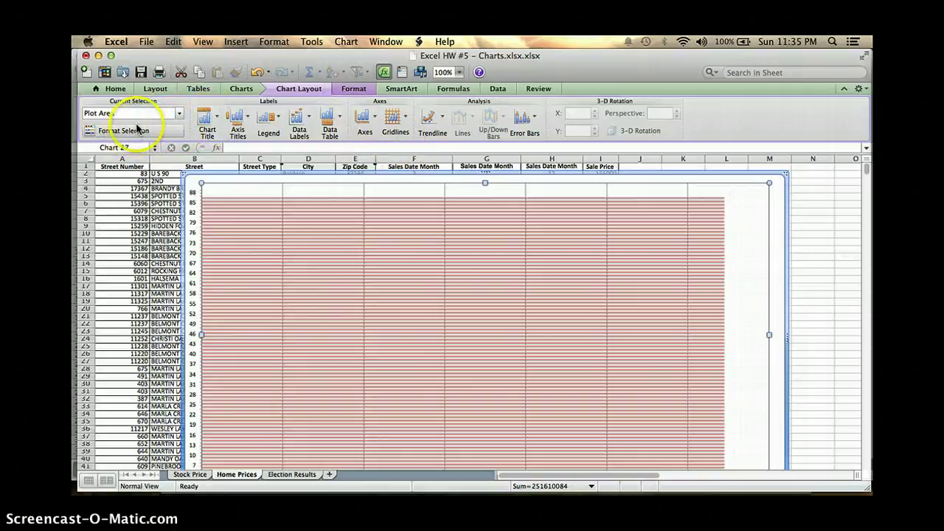
pyautogui.click(164, 114)
pyautogui.click(177, 114)
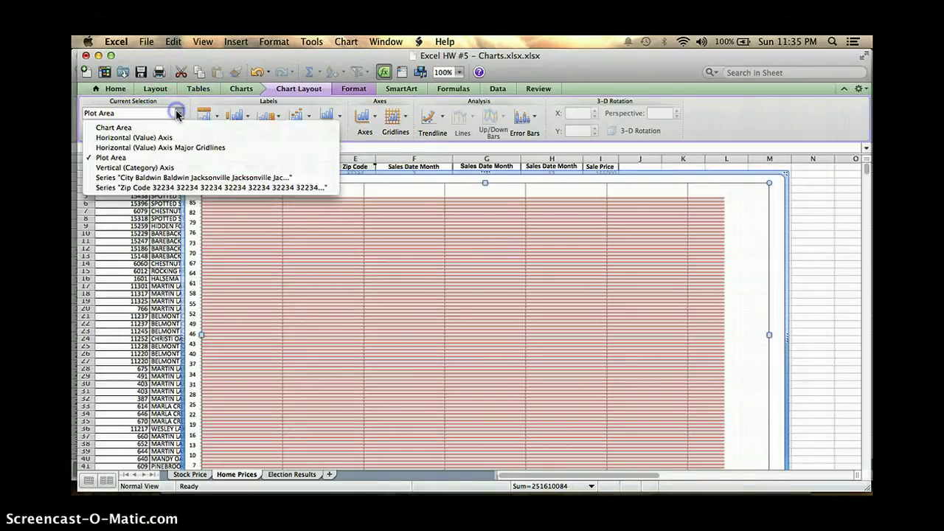
pyautogui.click(591, 138)
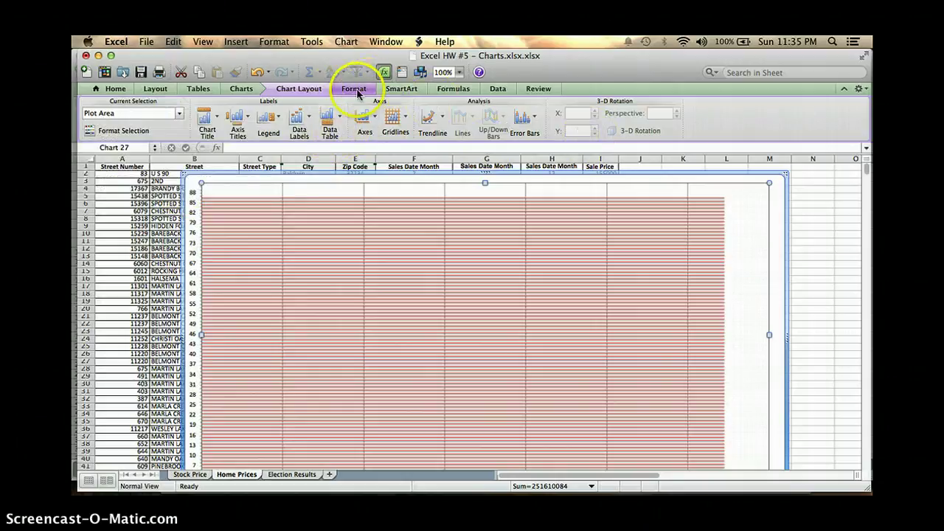
pyautogui.click(335, 90)
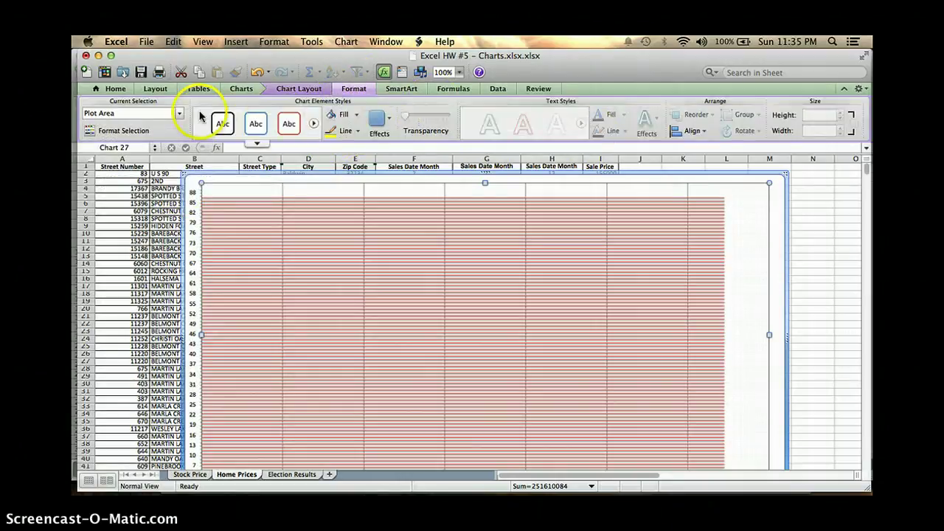
pyautogui.click(293, 90)
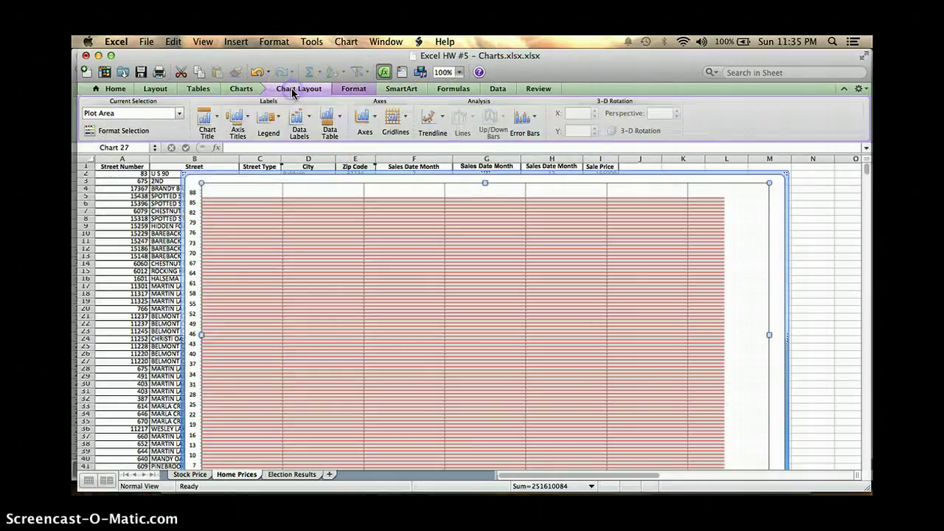
# Select the Zip Code series in the bar chart and undo the deletion of the legend
pyautogui.click(185, 113)
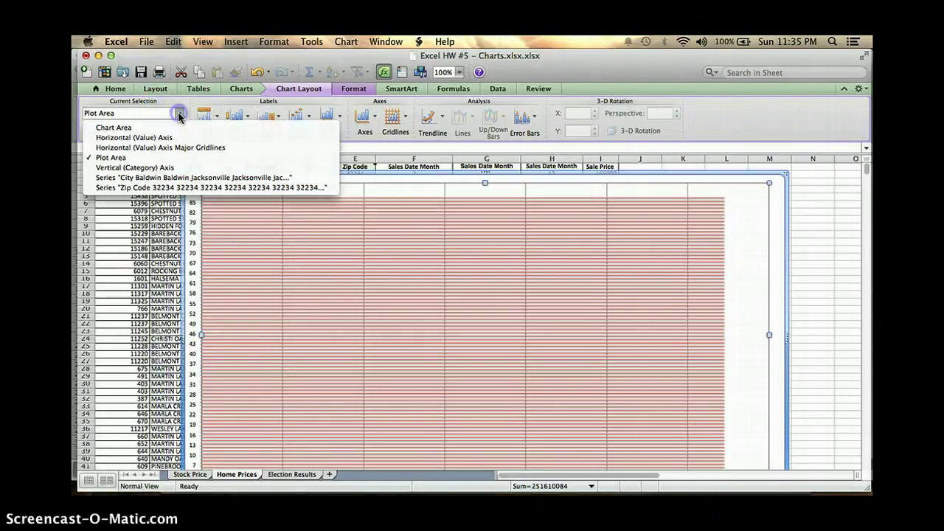
pyautogui.click(174, 187)
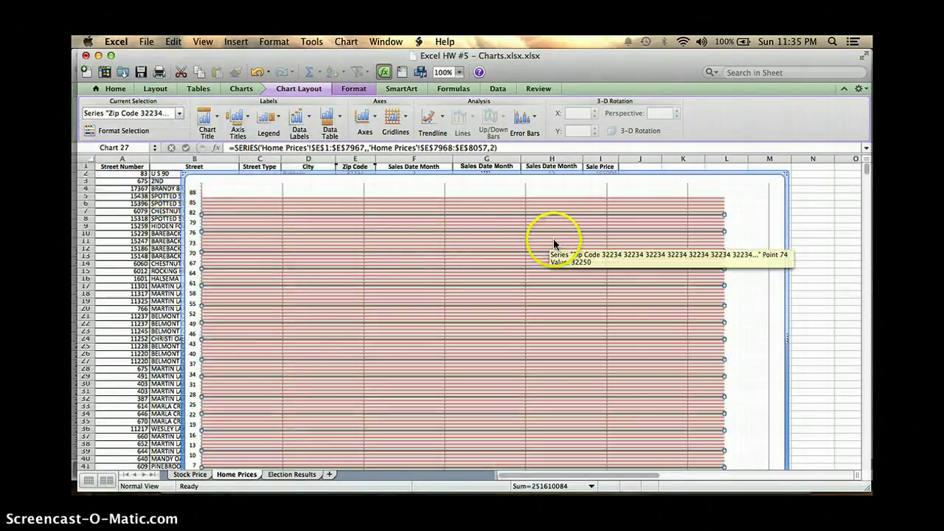
pyautogui.press('super+z')
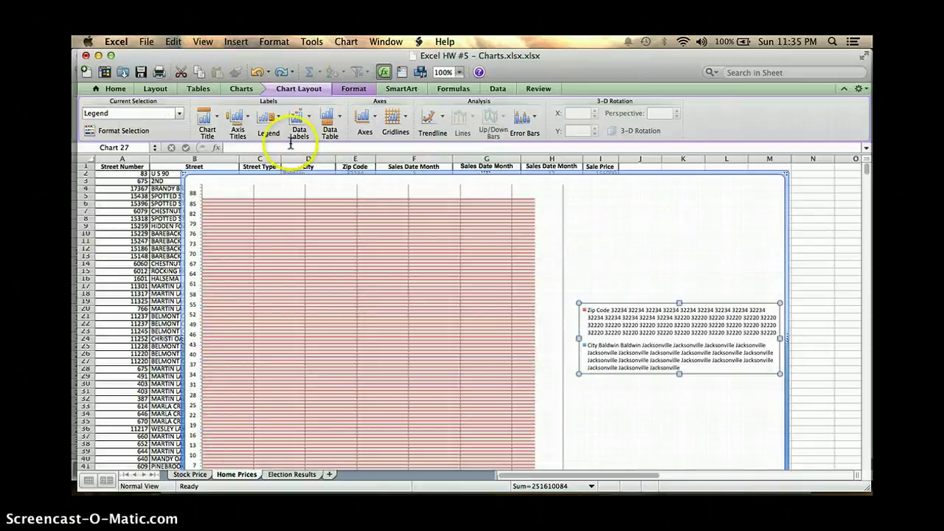
pyautogui.click(178, 114)
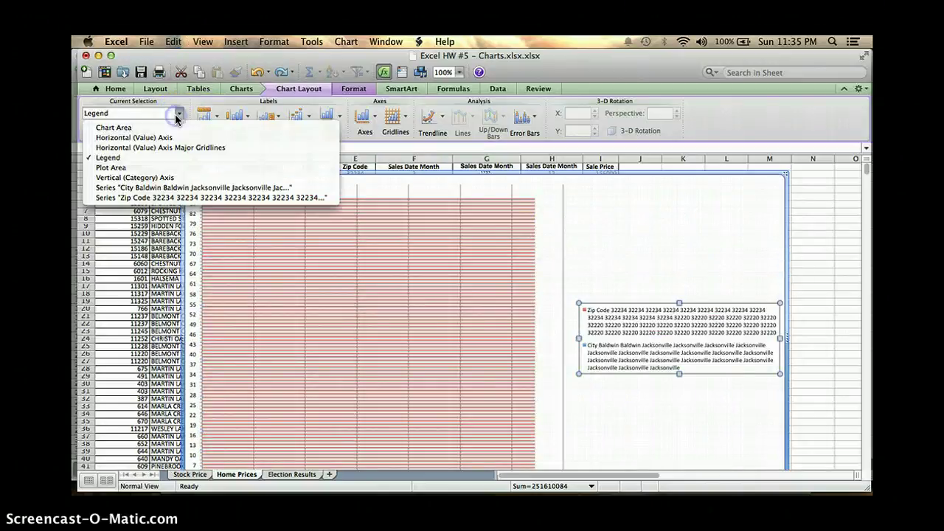
pyautogui.click(154, 169)
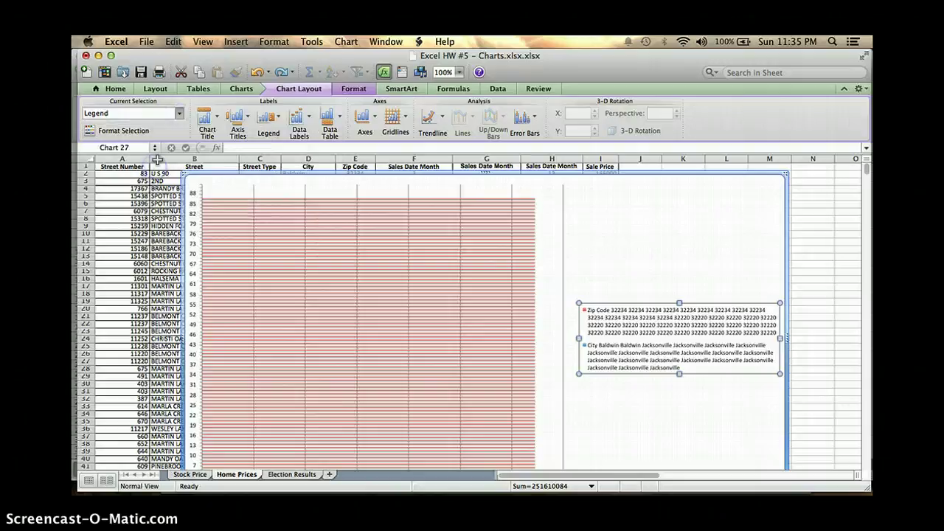
pyautogui.click(155, 134)
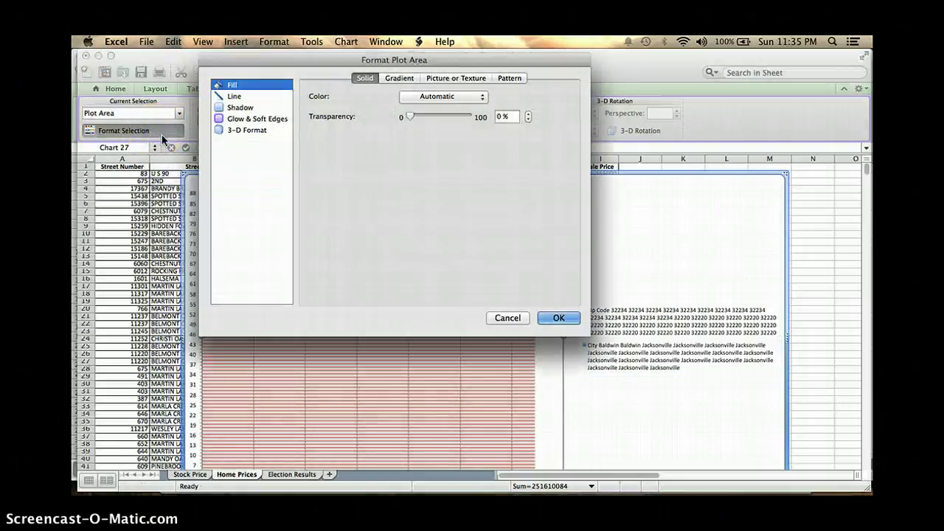
pyautogui.click(521, 319)
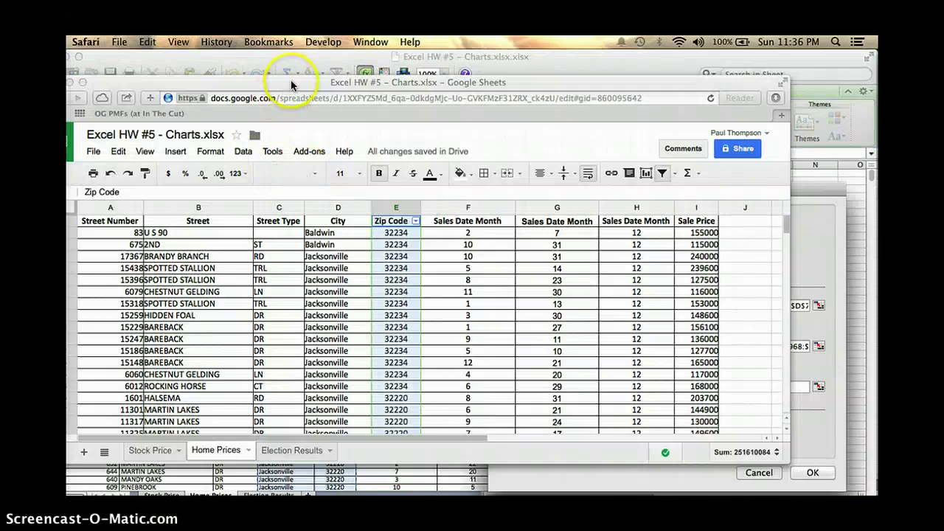
# In the Google Sheets file, insert the first recommended column chart from the Zip Code column of Home Prices, range E1:E8057
pyautogui.moveTo(294, 82); pyautogui.dragTo(357, 82)
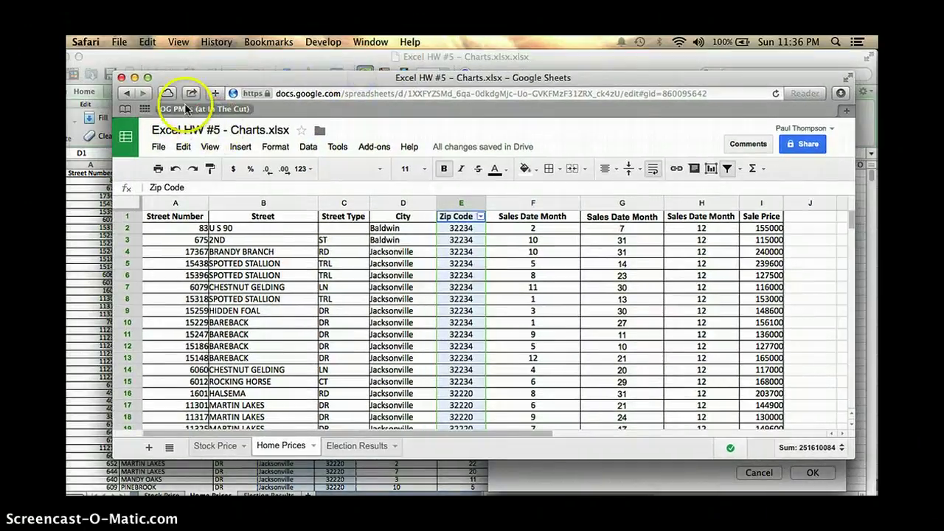
pyautogui.click(209, 41)
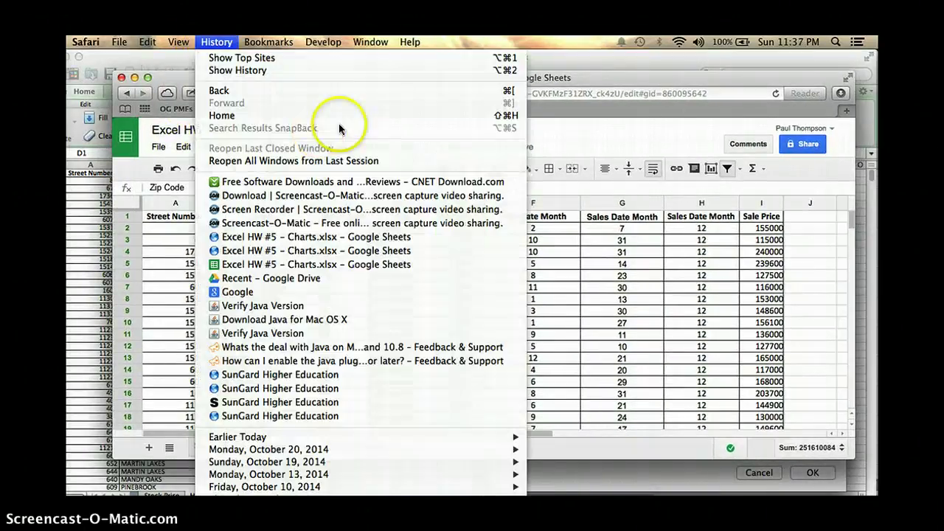
pyautogui.click(582, 123)
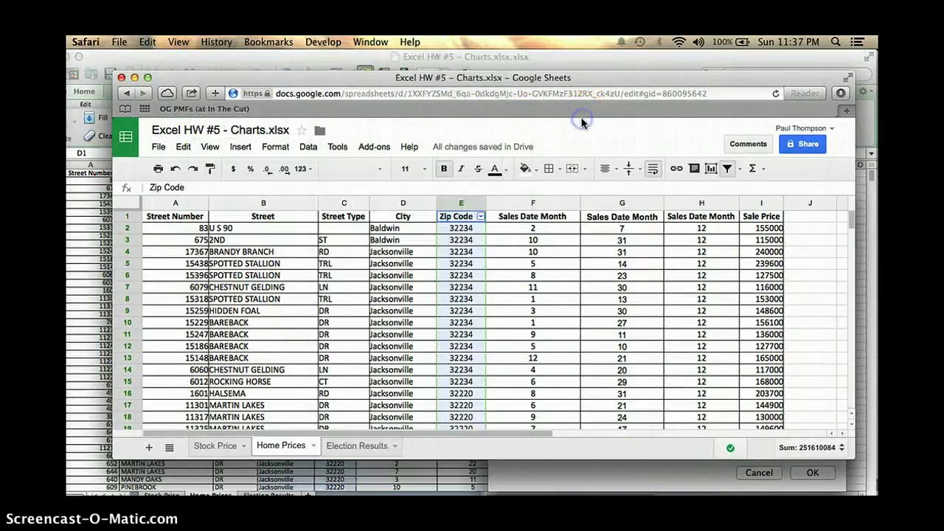
pyautogui.click(272, 147)
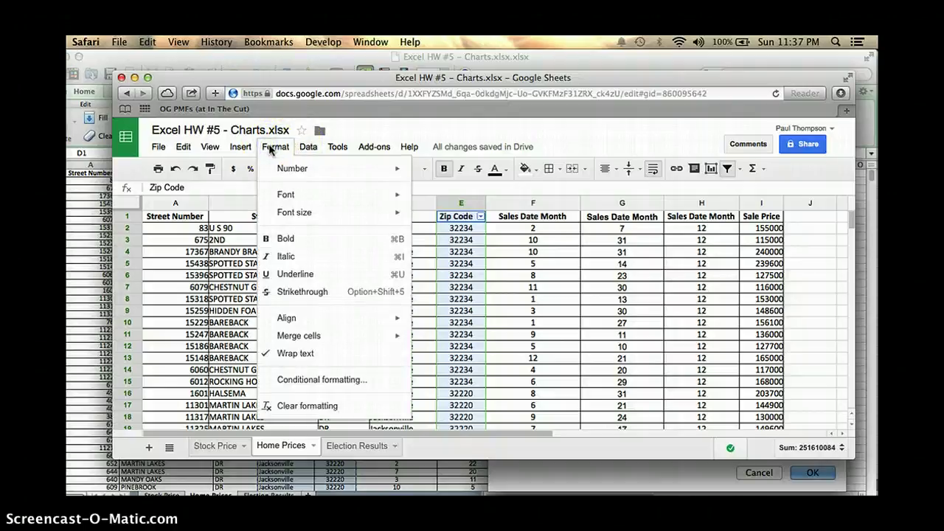
pyautogui.click(240, 148)
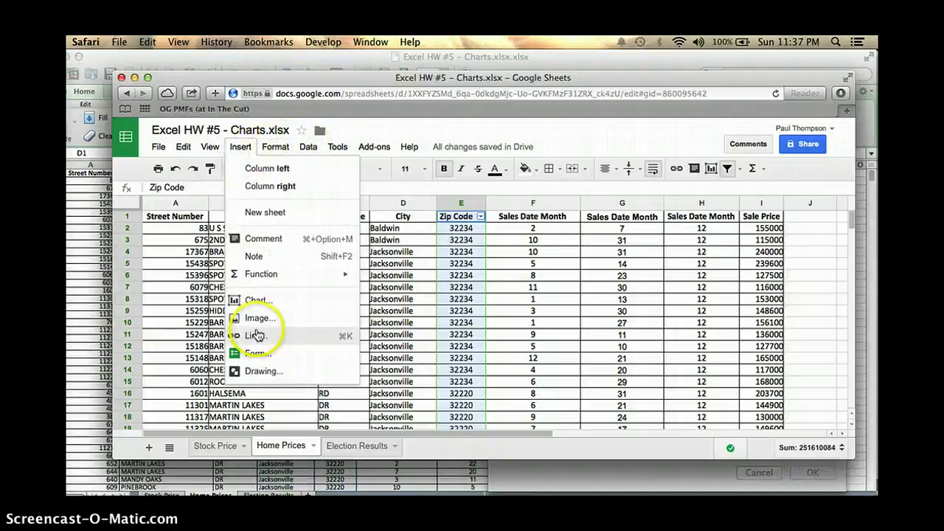
pyautogui.click(263, 306)
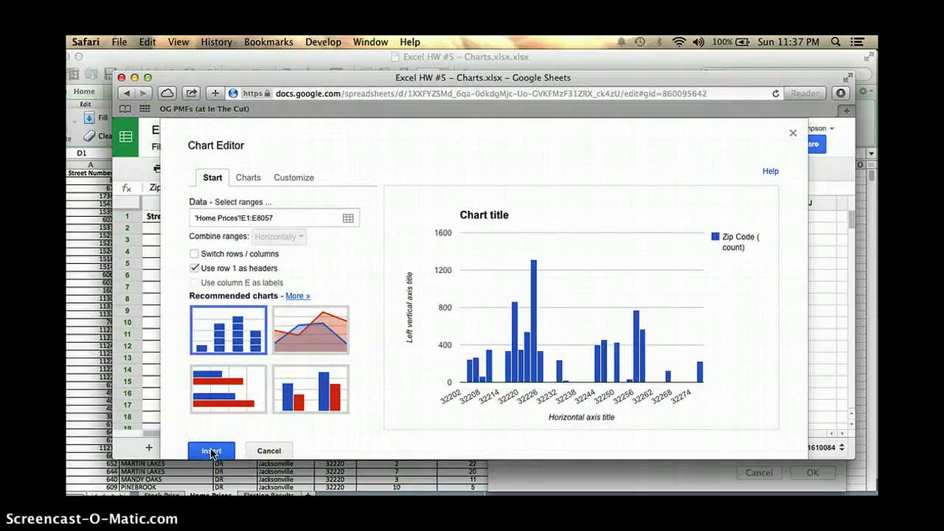
pyautogui.click(212, 451)
# Select the legend of the new Zip Code chart for editing
pyautogui.click(793, 294)
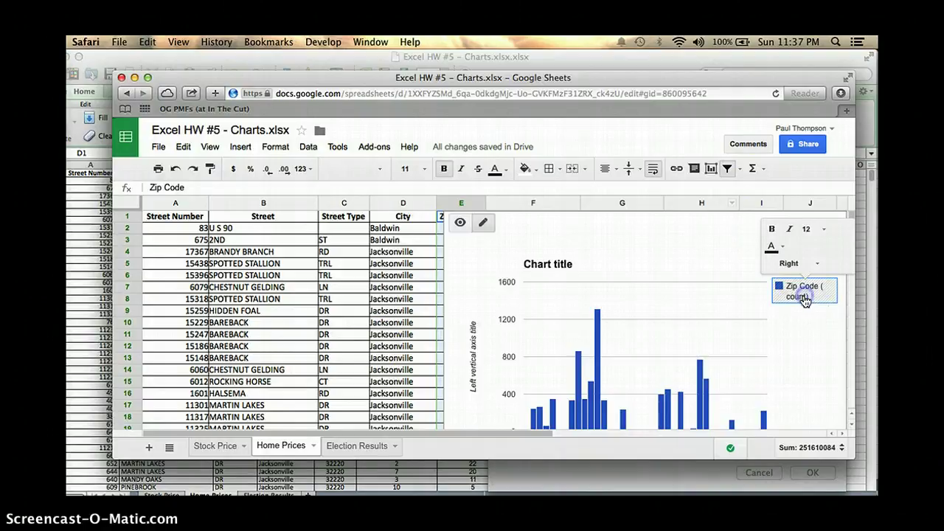
pyautogui.click(799, 288)
pyautogui.rightClick(799, 289)
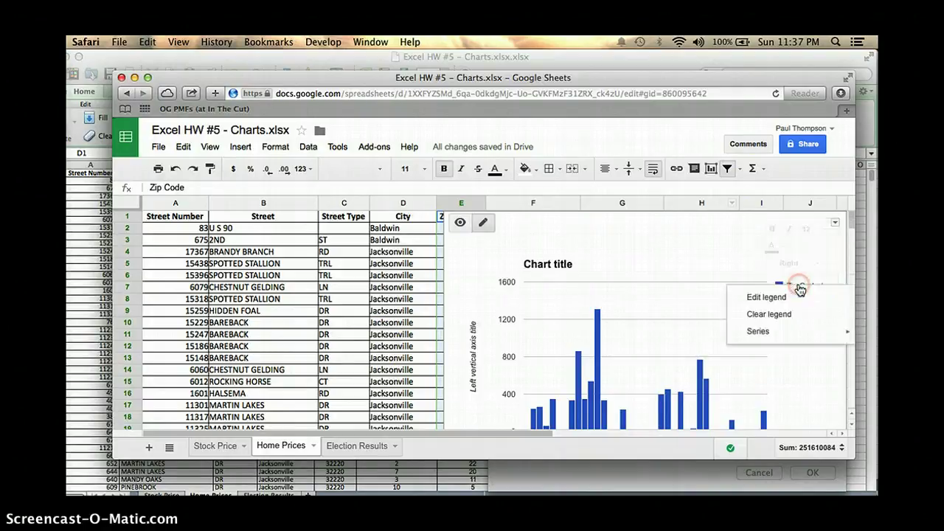
pyautogui.click(792, 297)
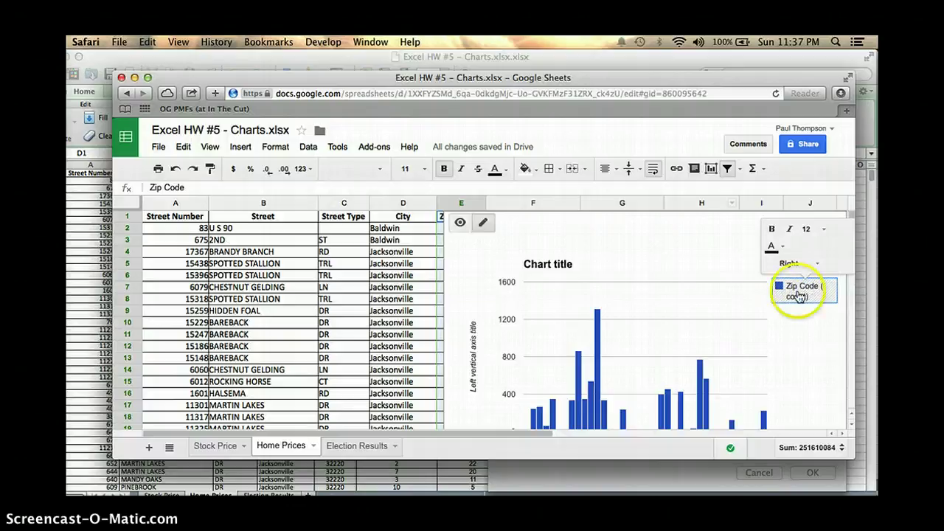
# Enlarge the browser window so the whole Zip Code chart and its legend fit in view
pyautogui.scroll(-3, 588, 203)
pyautogui.hscroll(3, 587, 203)
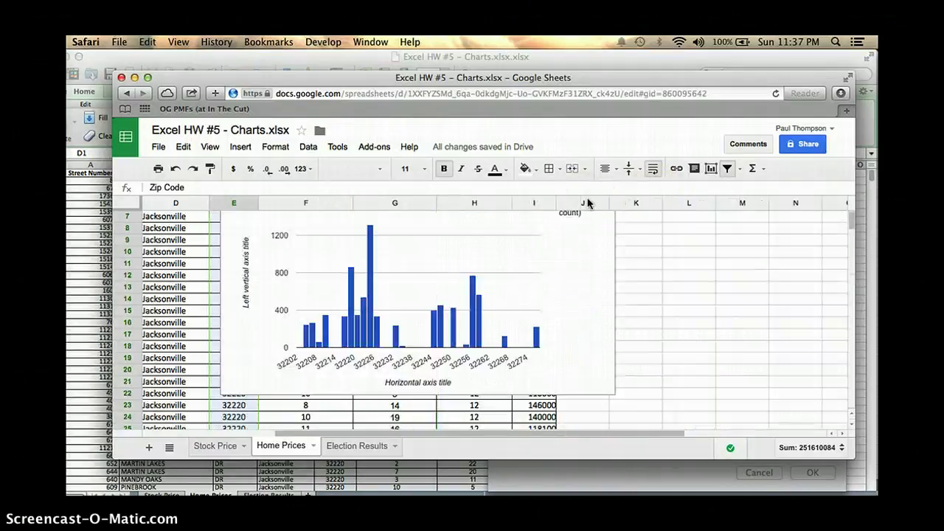
pyautogui.scroll(2, 588, 203)
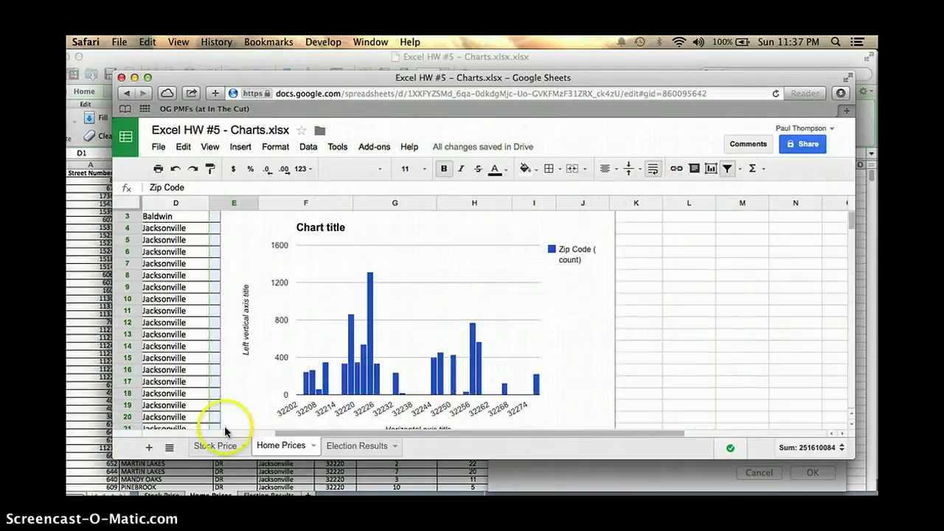
pyautogui.moveTo(112, 458); pyautogui.dragTo(83, 491)
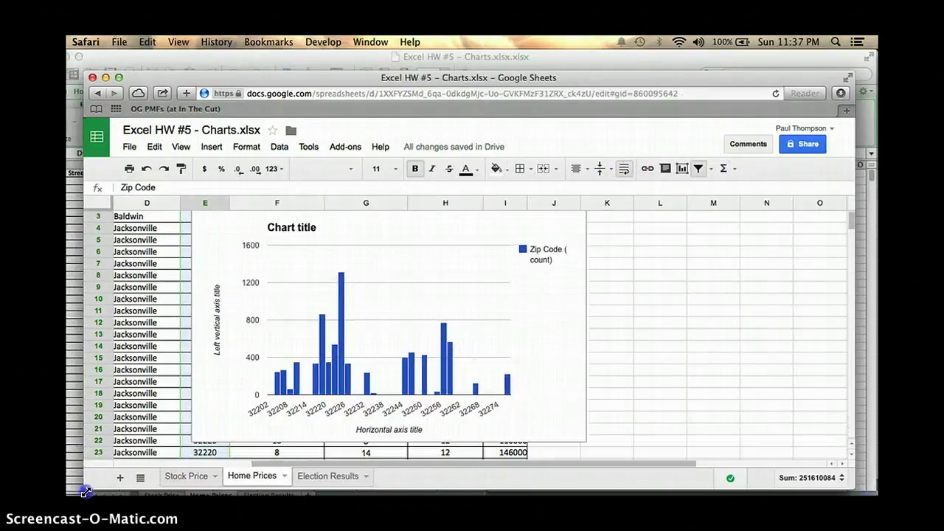
# Look through the legend's edit, clear and series options, select the Zip Code series and reselect the legend
pyautogui.click(523, 269)
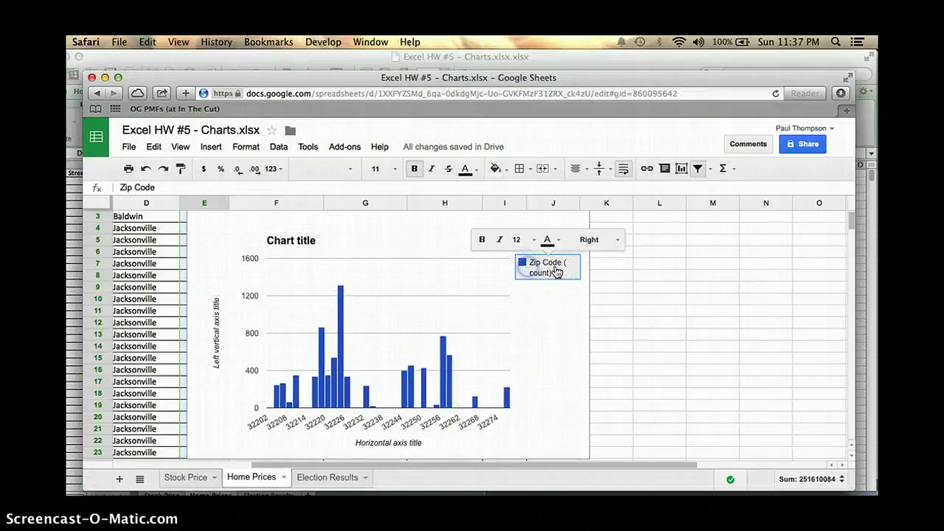
pyautogui.rightClick(557, 272)
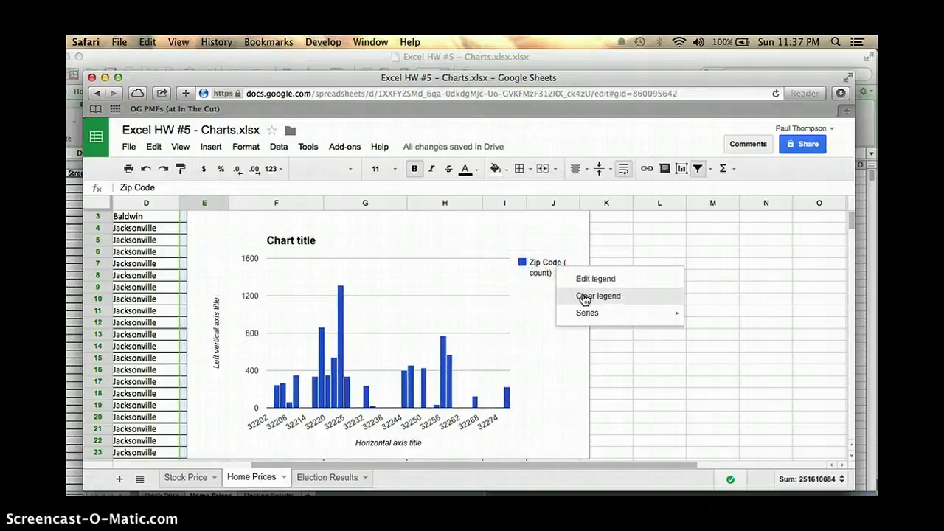
pyautogui.moveTo(590, 314)
pyautogui.click(725, 317)
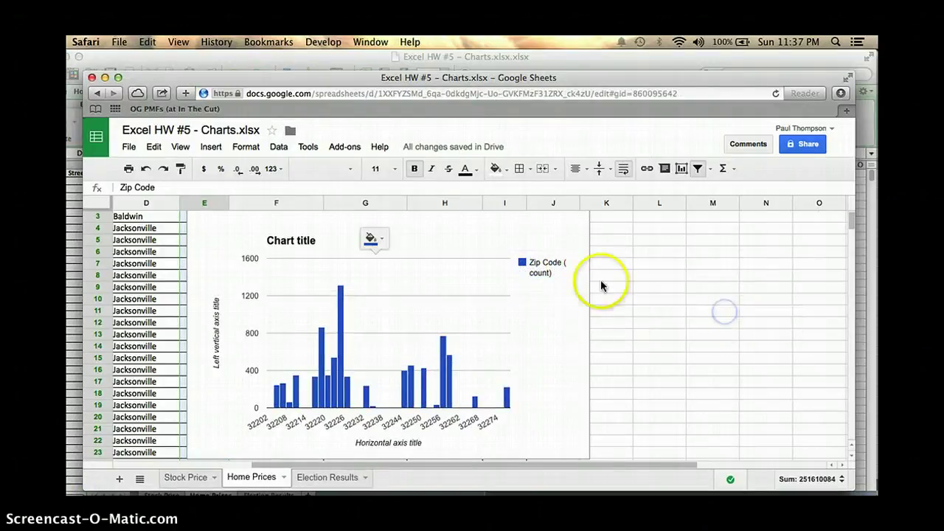
pyautogui.click(519, 267)
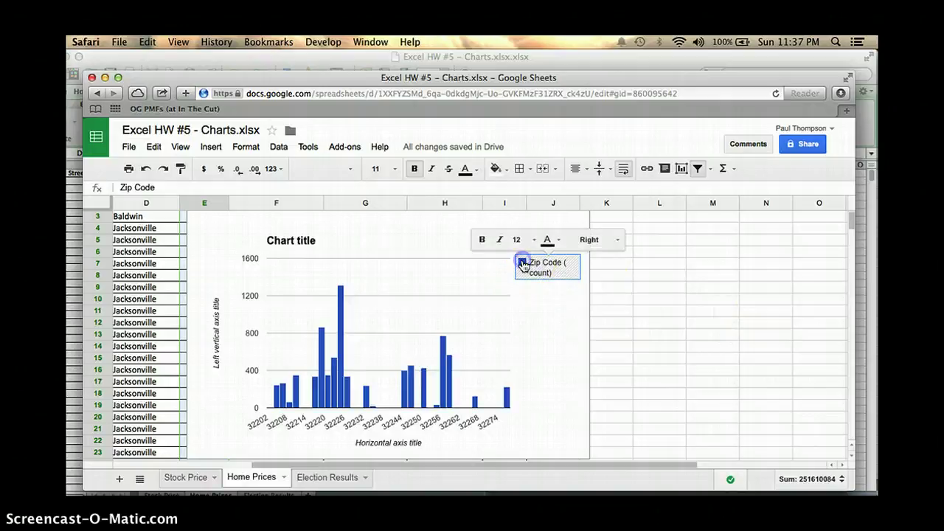
# Set the chart's vertical axis title to "Number Of Houses" and its horizontal axis title to "Zip Code"
pyautogui.click(361, 443)
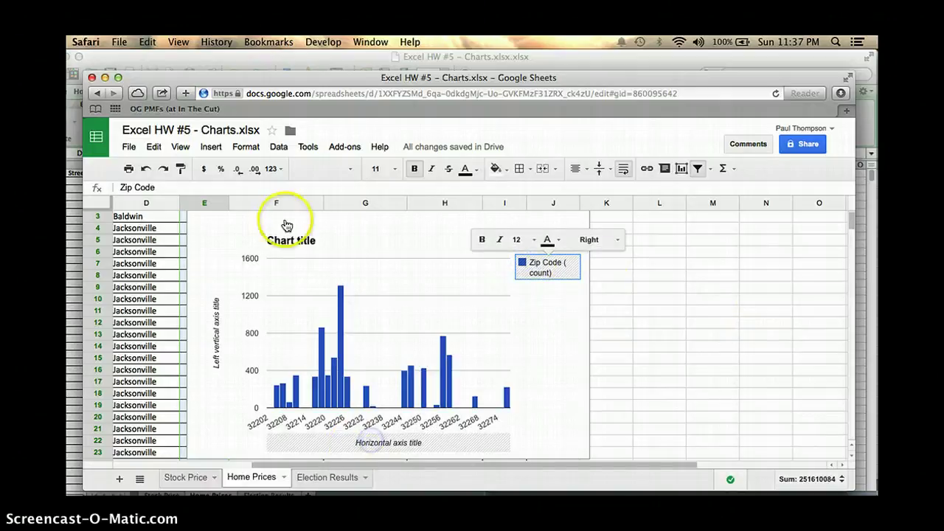
pyautogui.click(211, 327)
pyautogui.click(213, 330)
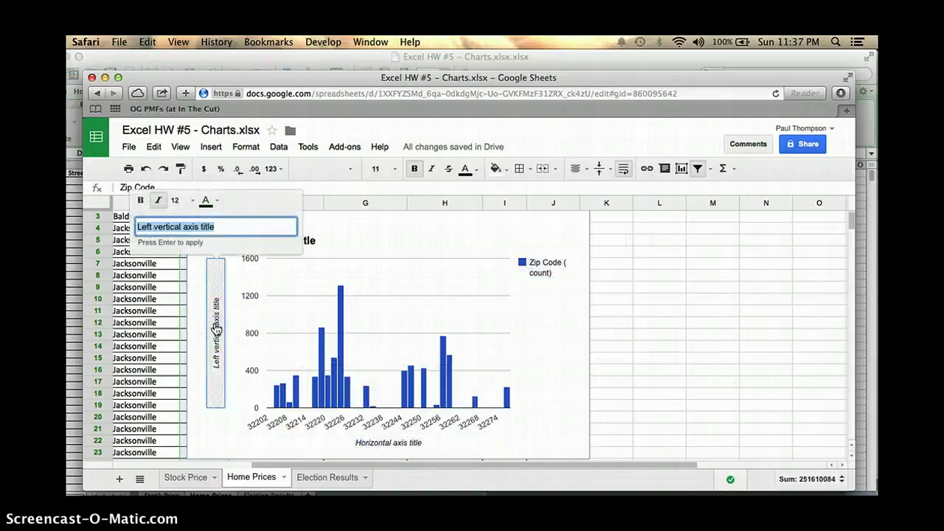
pyautogui.click(225, 233)
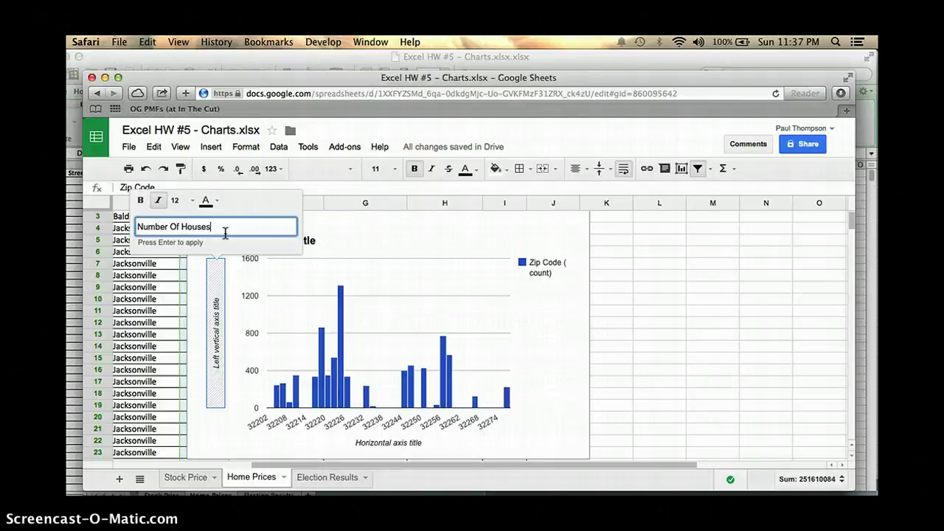
pyautogui.press('Return')
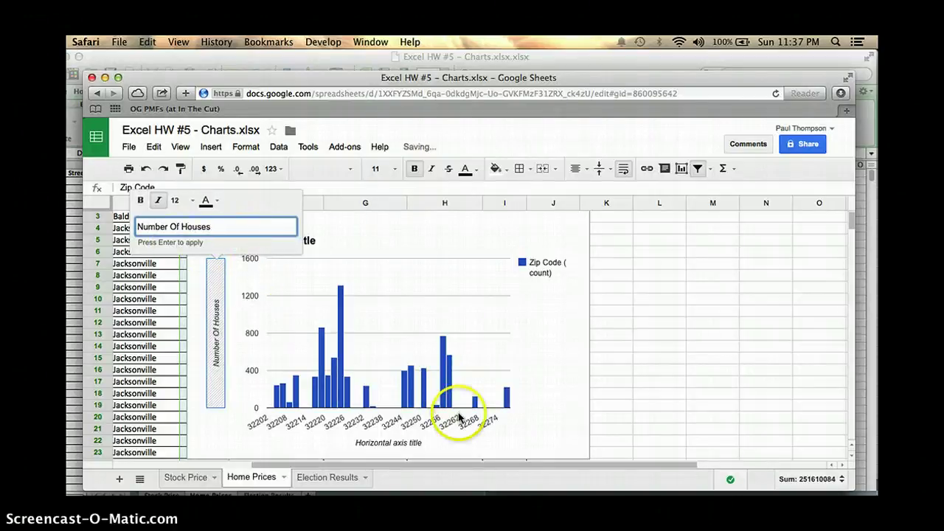
pyautogui.click(402, 446)
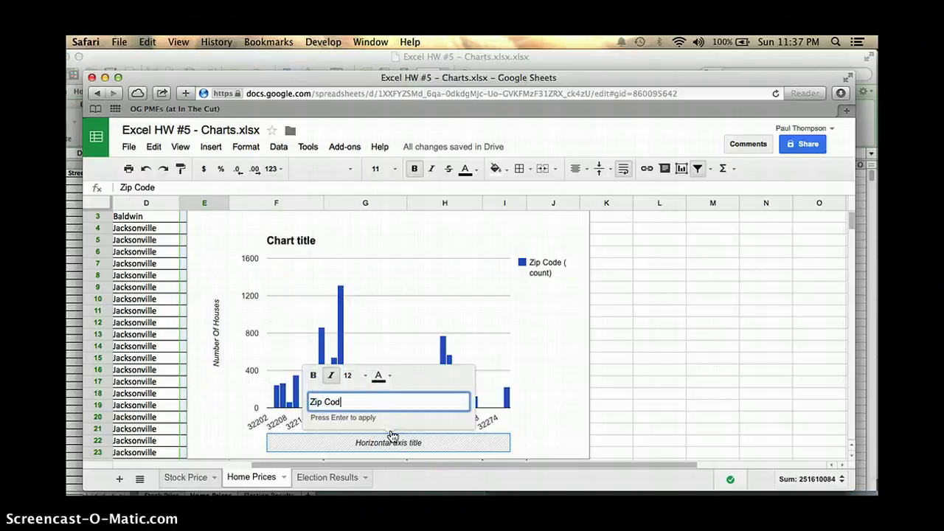
pyautogui.press('Return')
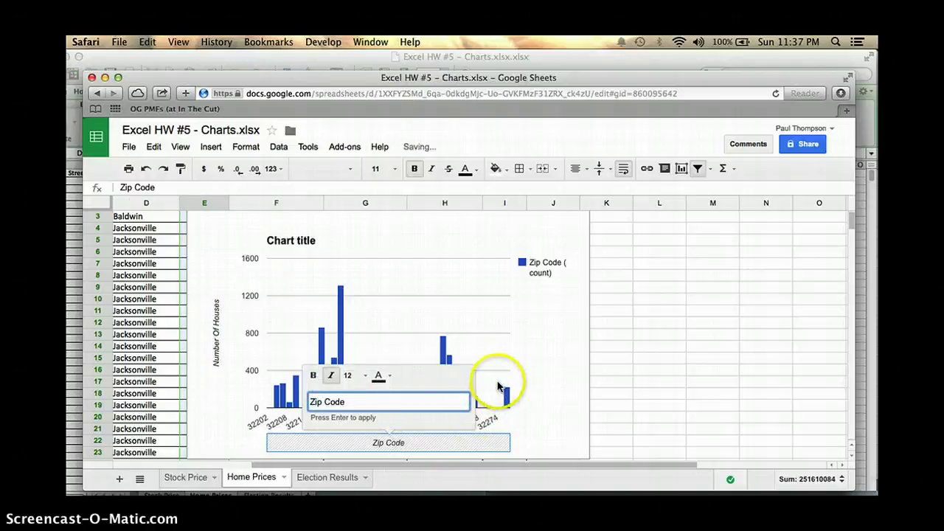
# Check the Zip Code legend's position choices and editing options for a way to change its label, leaving the legend as is
pyautogui.click(538, 267)
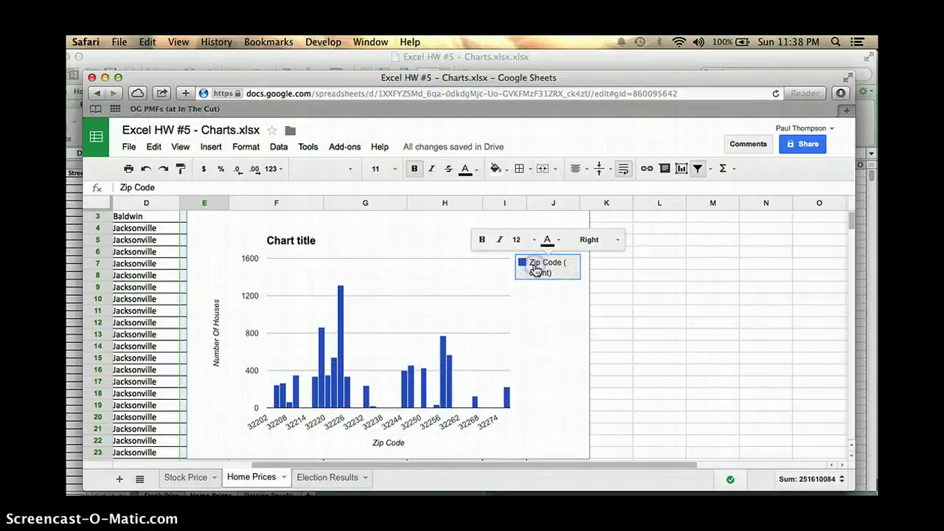
pyautogui.click(612, 241)
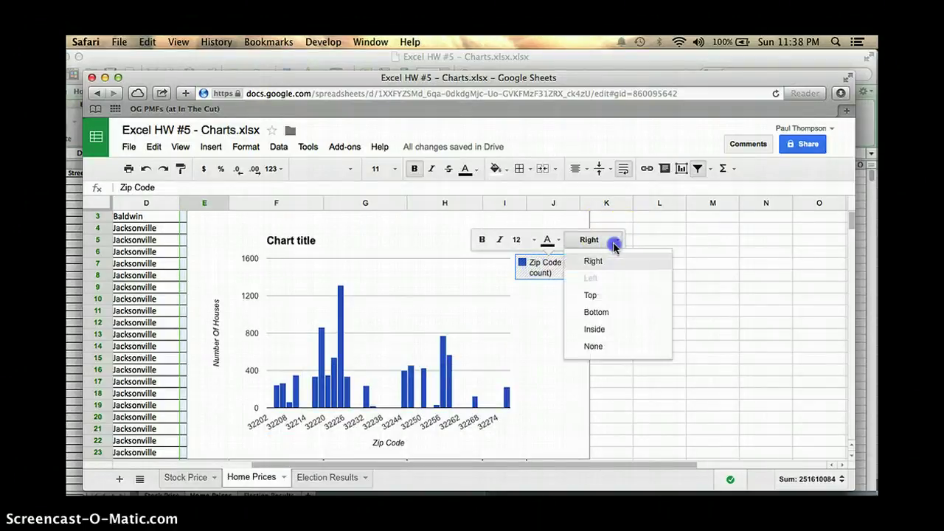
pyautogui.click(547, 269)
pyautogui.rightClick(528, 264)
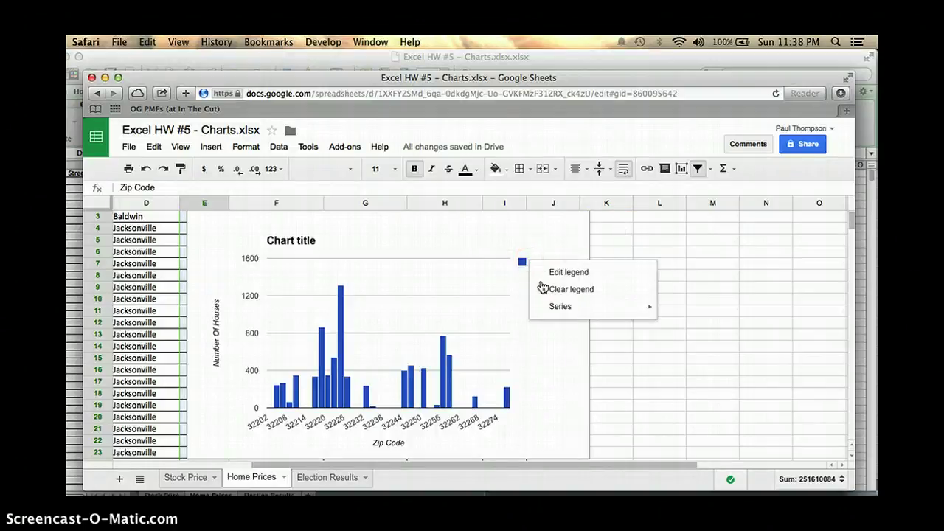
pyautogui.click(553, 271)
pyautogui.moveTo(553, 274); pyautogui.dragTo(524, 267)
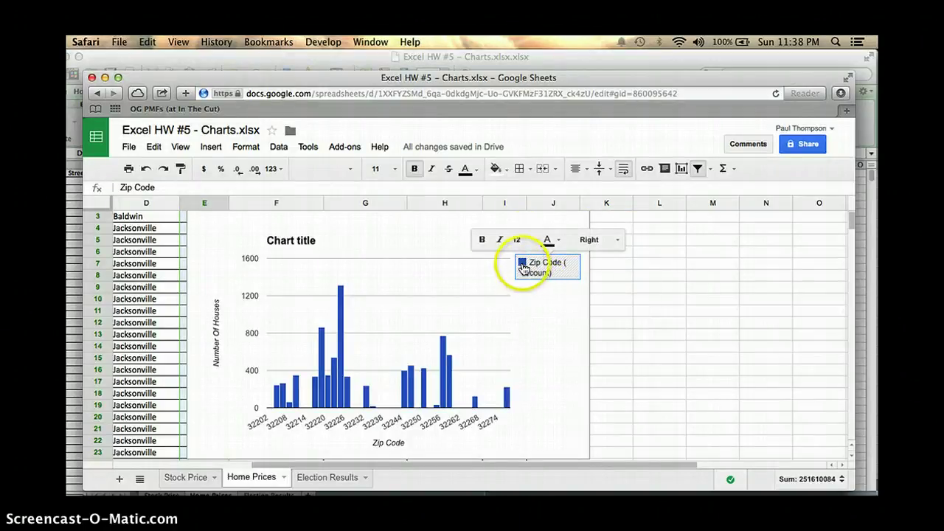
pyautogui.click(541, 270)
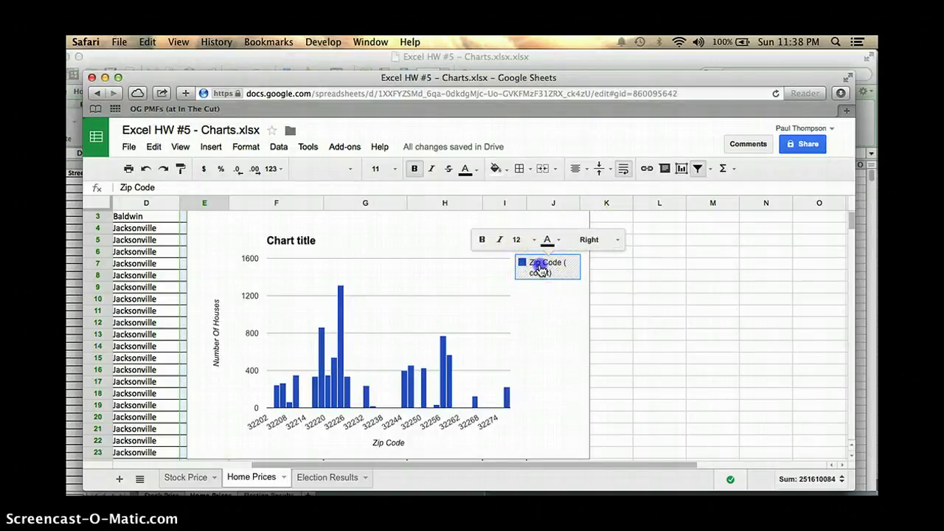
pyautogui.rightClick(541, 270)
pyautogui.click(558, 363)
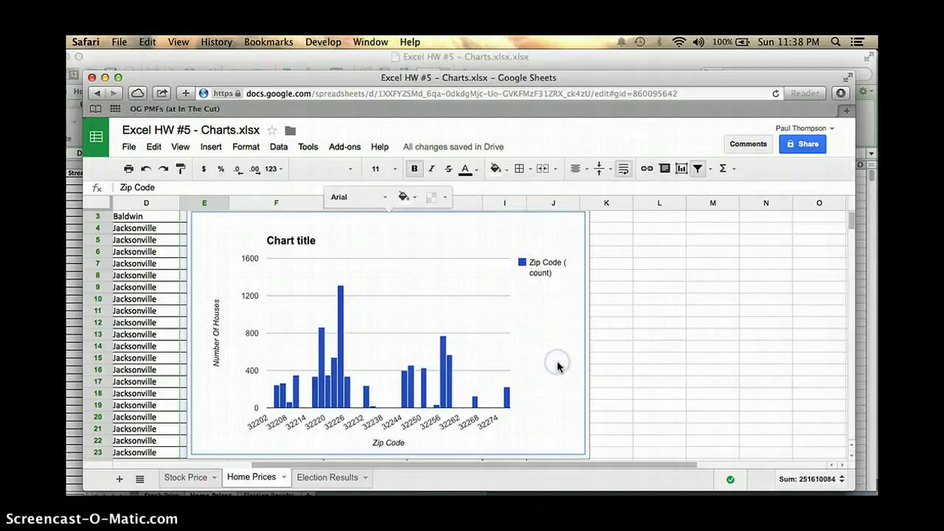
pyautogui.click(231, 472)
pyautogui.click(269, 336)
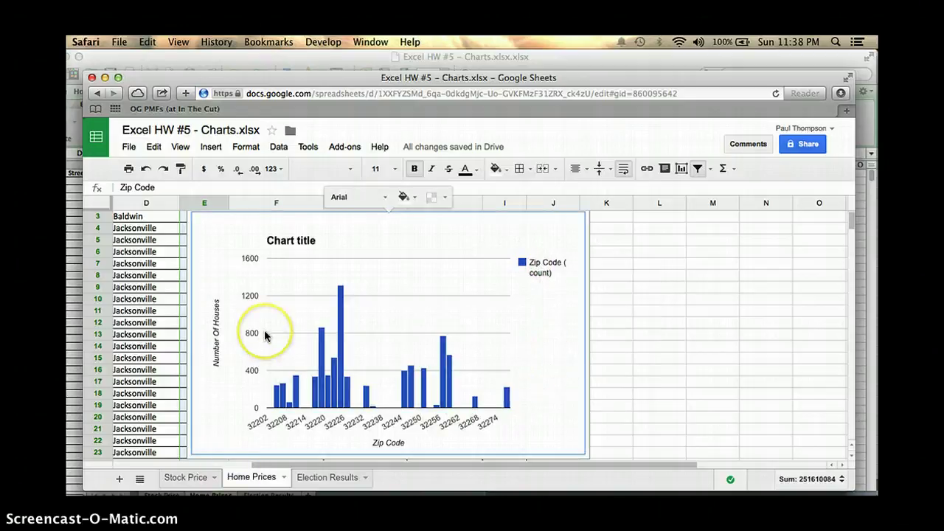
# Set the title of the Zip Code chart to "House In Each Zip Code"
pyautogui.scroll(-2, 267, 336)
pyautogui.hscroll(-1, 267, 336)
pyautogui.scroll(2, 265, 336)
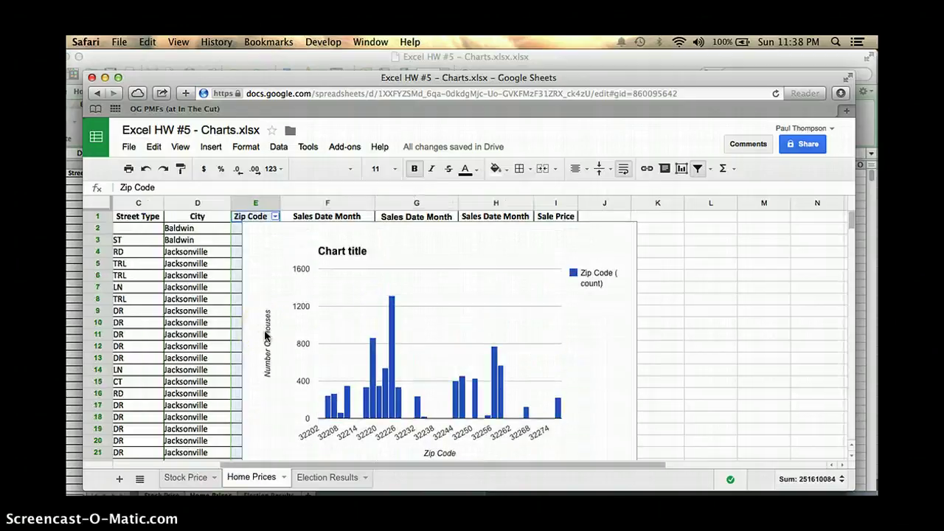
pyautogui.click(329, 253)
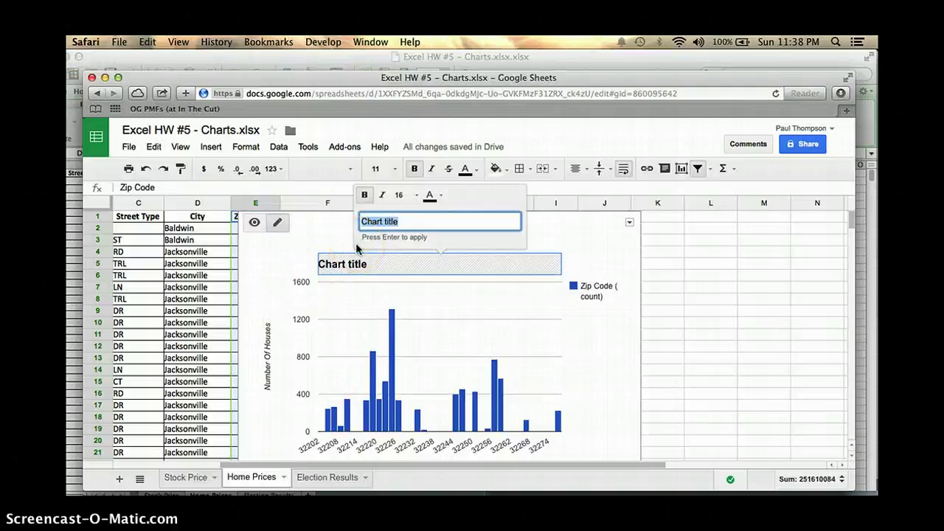
pyautogui.write('Ho')
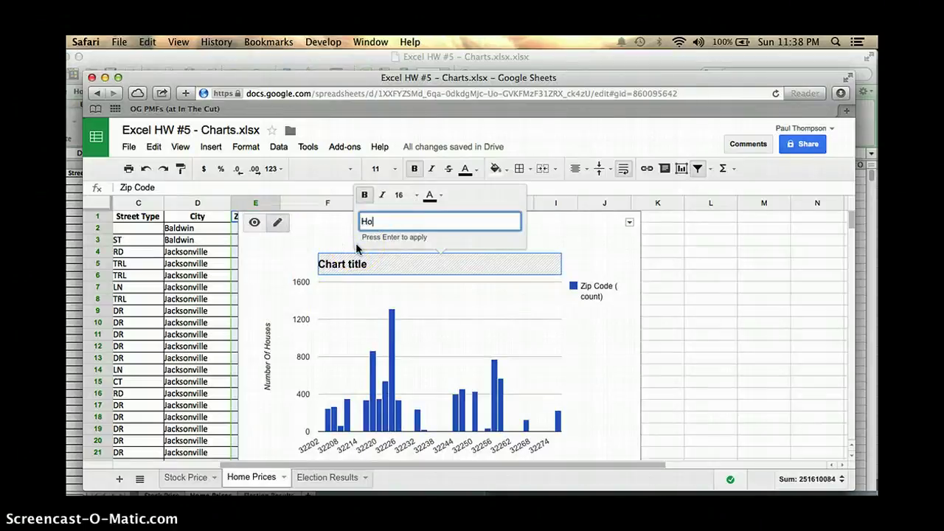
pyautogui.write('use In Each Zip Cod')
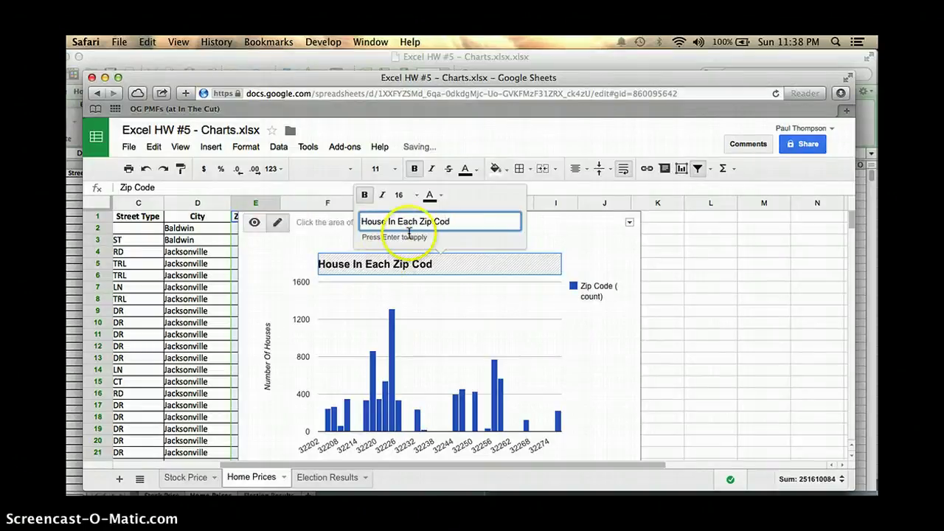
pyautogui.click(455, 219)
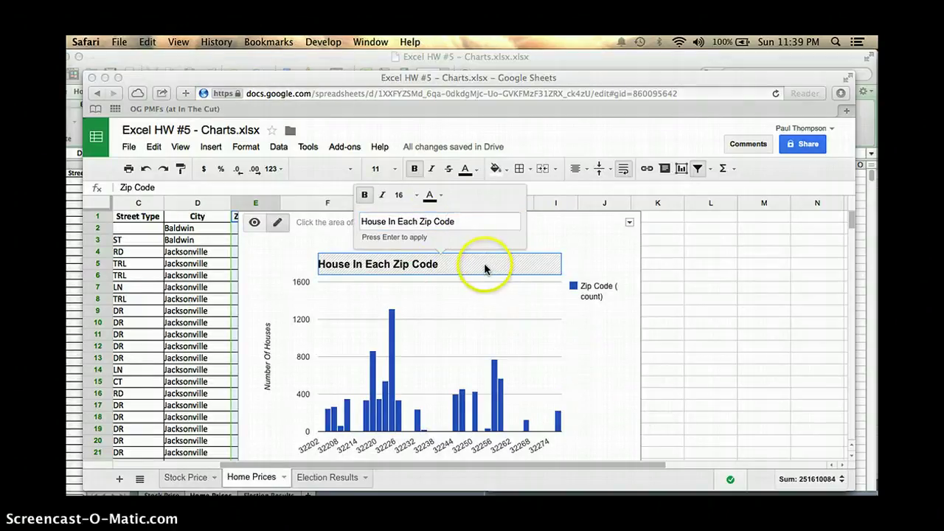
pyautogui.click(463, 224)
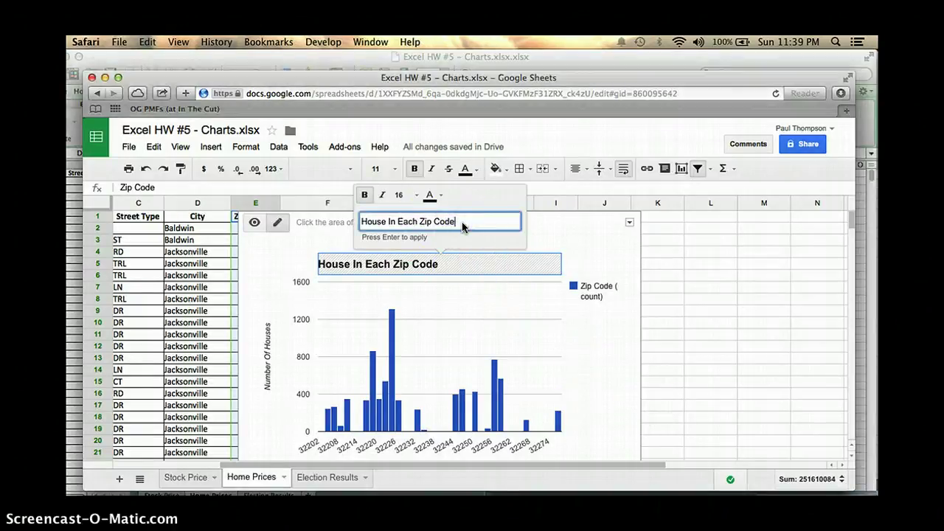
pyautogui.click(268, 289)
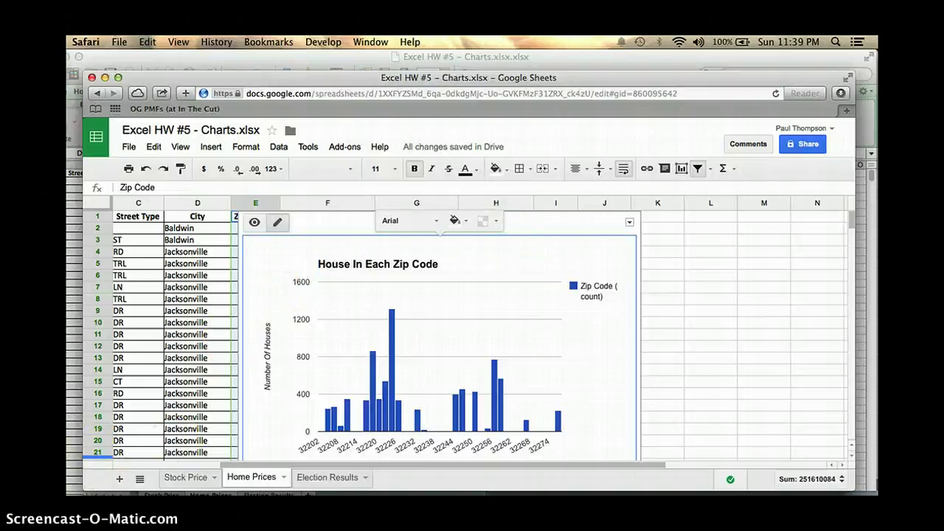